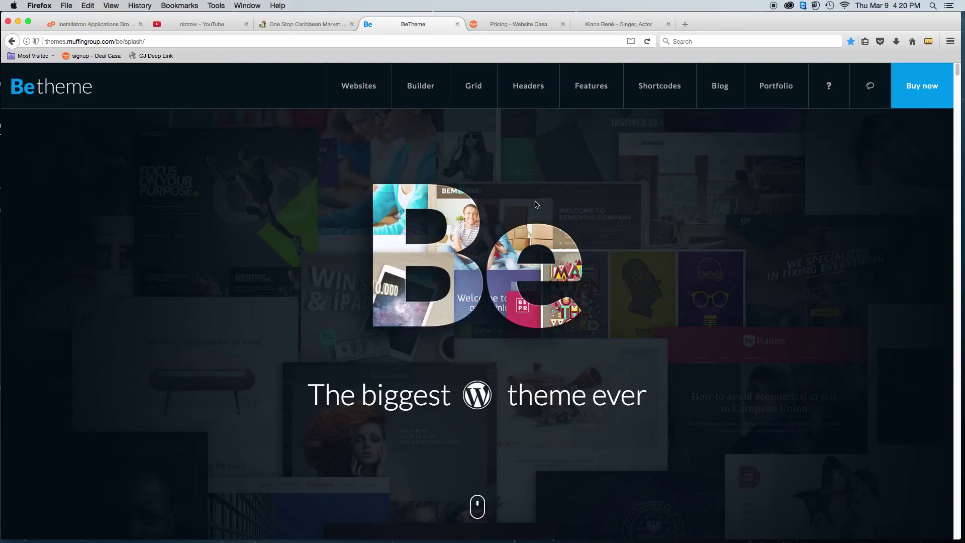
- Scroll the BeTheme splash page to browse pre-built demos like Wine 2, Logistics and Pizza 2
scroll(536, 205, "down", 7)
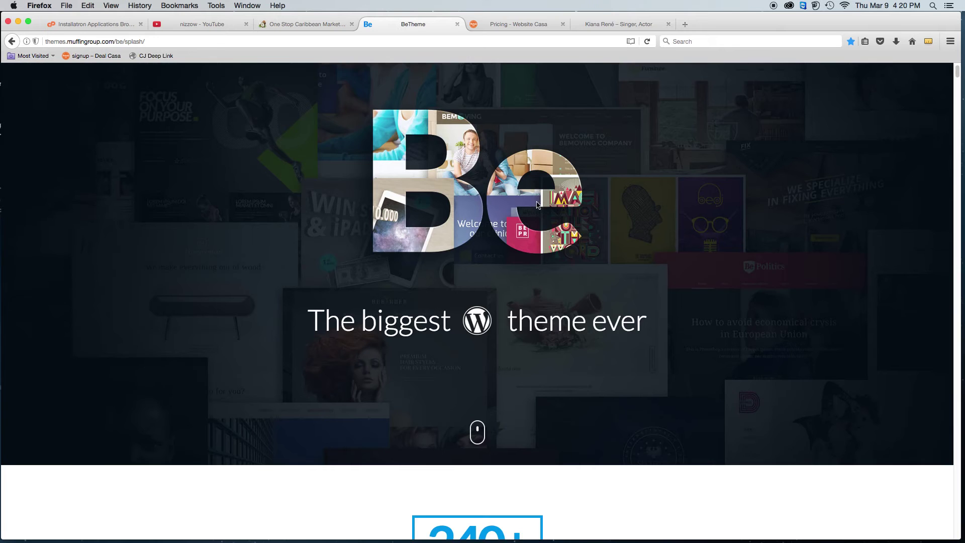
scroll(537, 212, "down", 5)
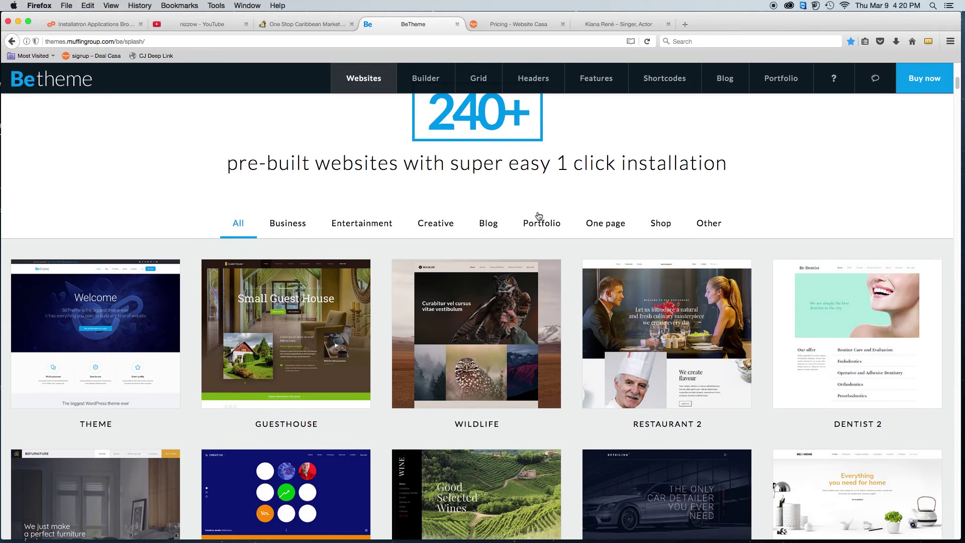
scroll(537, 222, "down", 10)
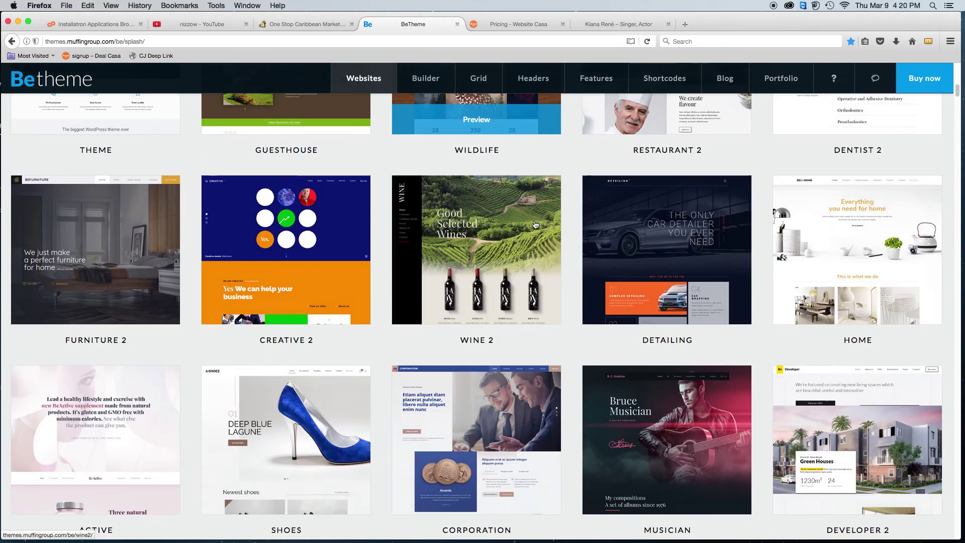
scroll(534, 224, "up", 20)
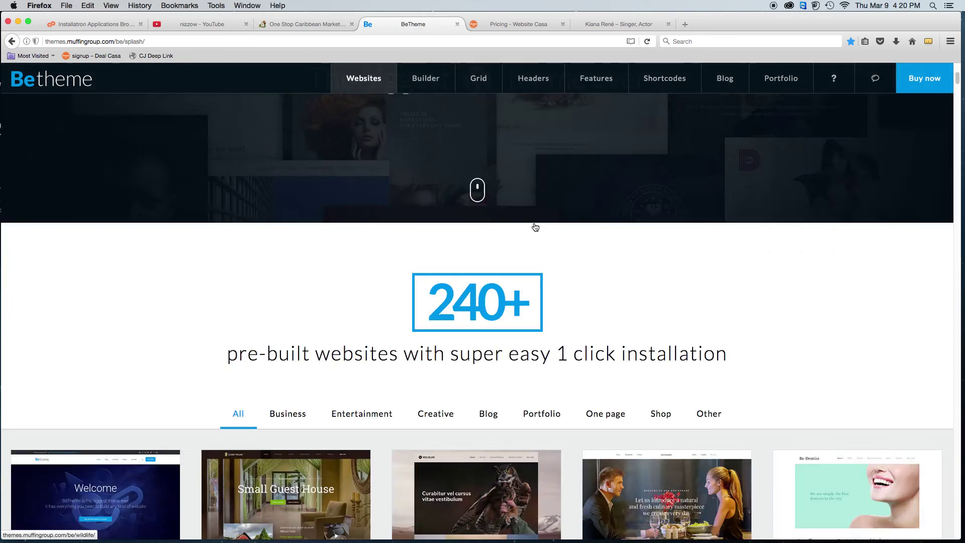
scroll(534, 222, "down", 6)
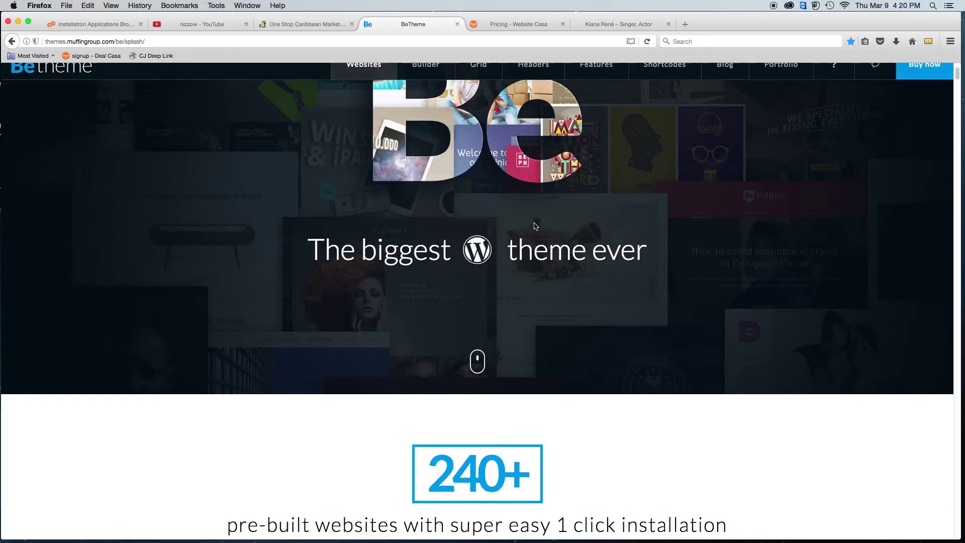
scroll(536, 226, "down", 8)
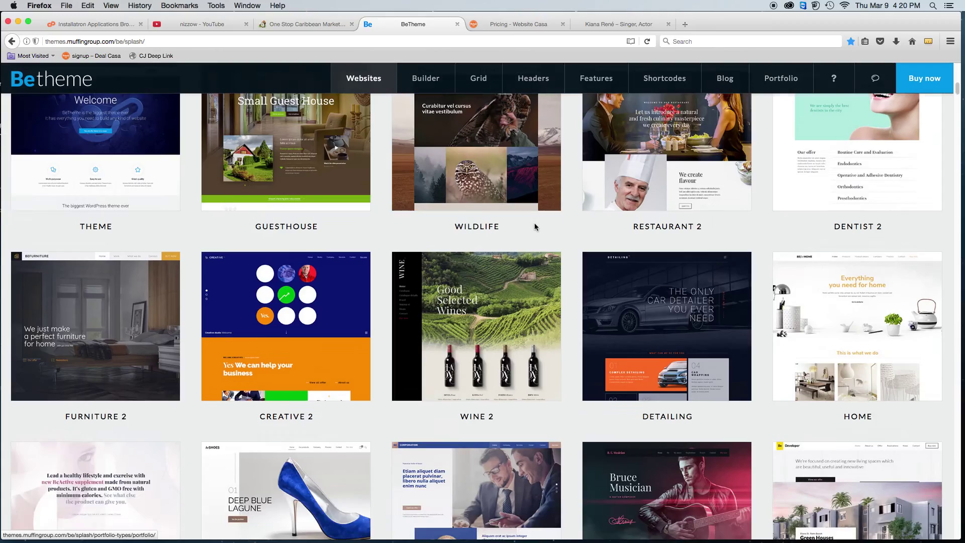
scroll(536, 227, "up", 2)
scroll(536, 227, "up", 3)
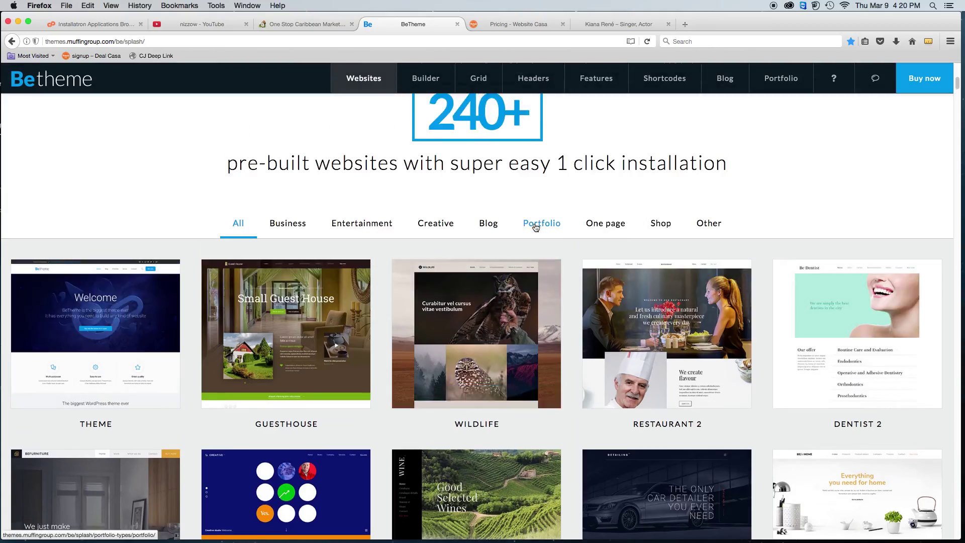
scroll(534, 227, "down", 8)
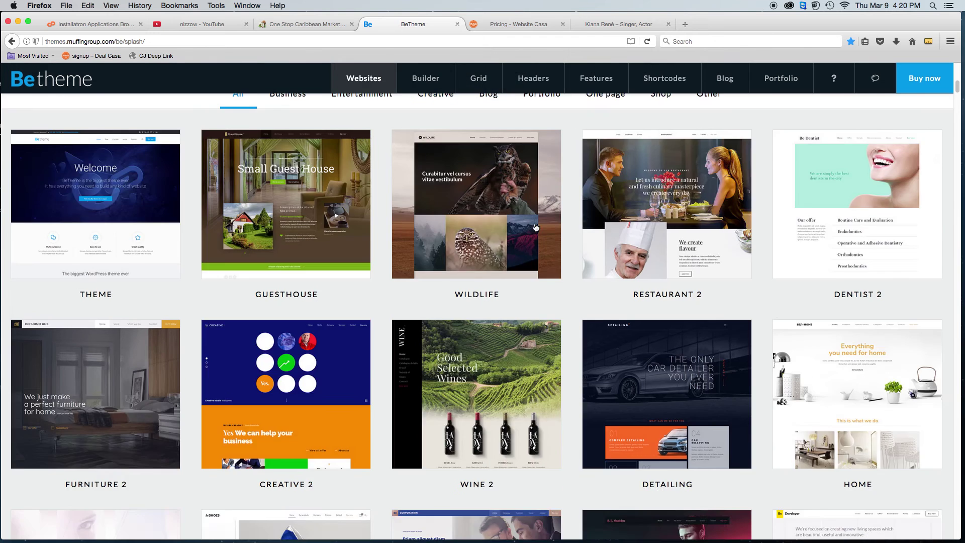
scroll(536, 229, "down", 14)
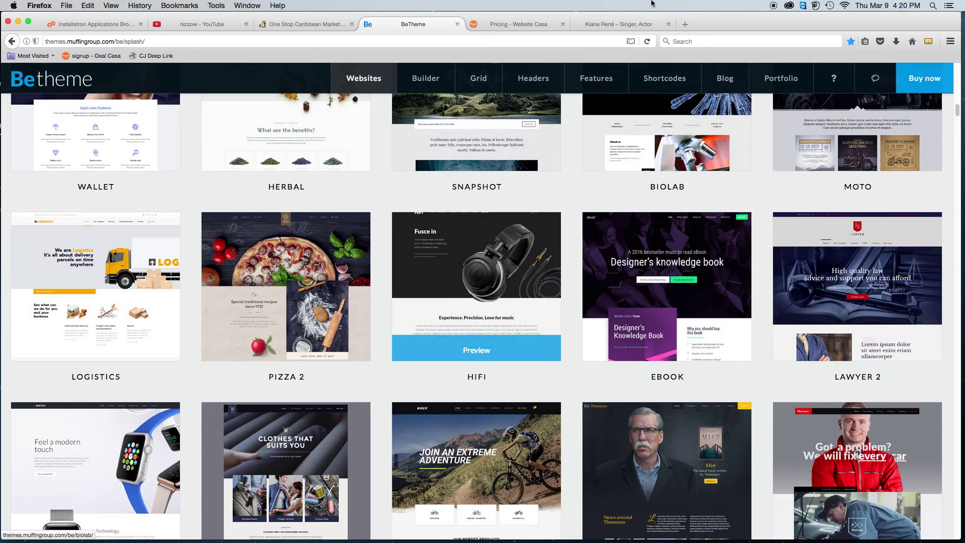
- Glance over the singer's website tab, then switch to the One Stop Caribbean Market tab
left_click(614, 24)
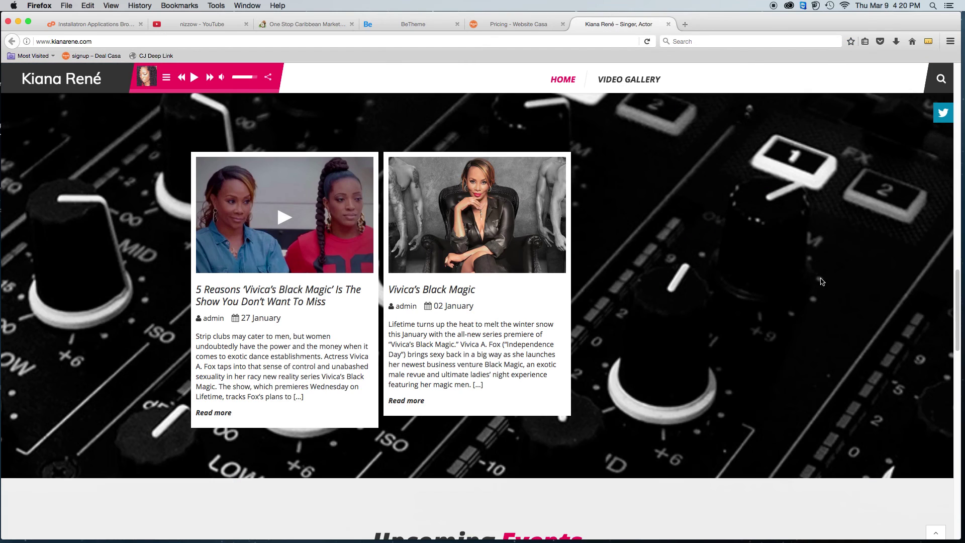
scroll(768, 302, "up", 10)
scroll(768, 301, "down", 10)
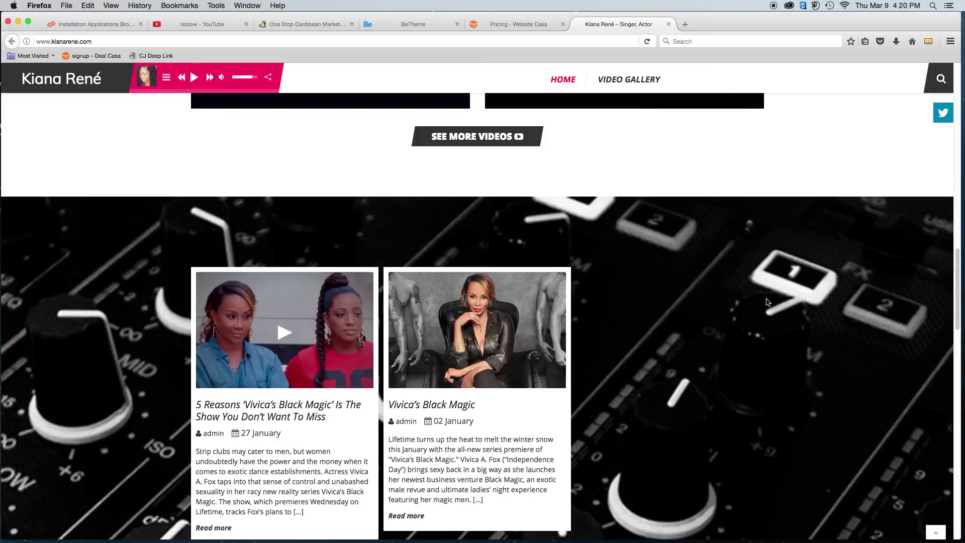
scroll(768, 302, "down", 1)
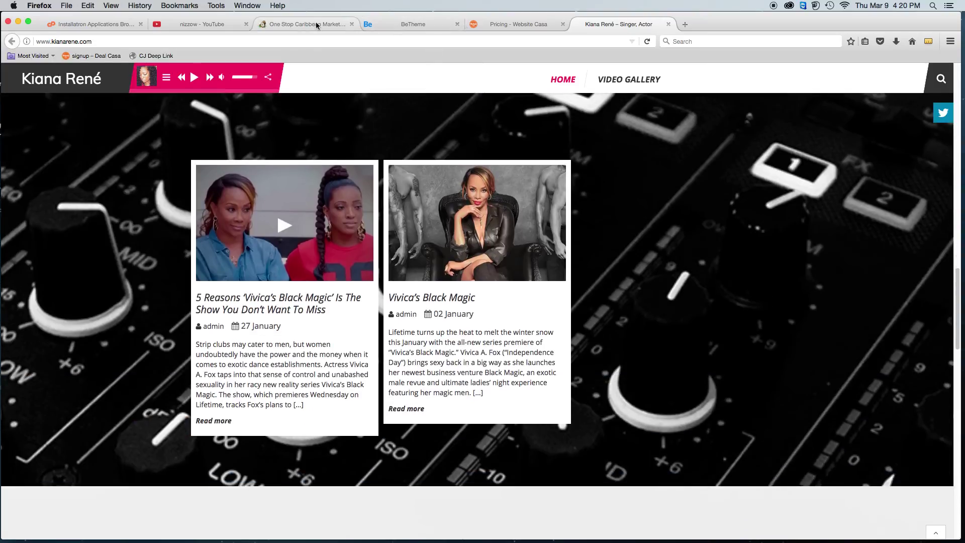
left_click(297, 25)
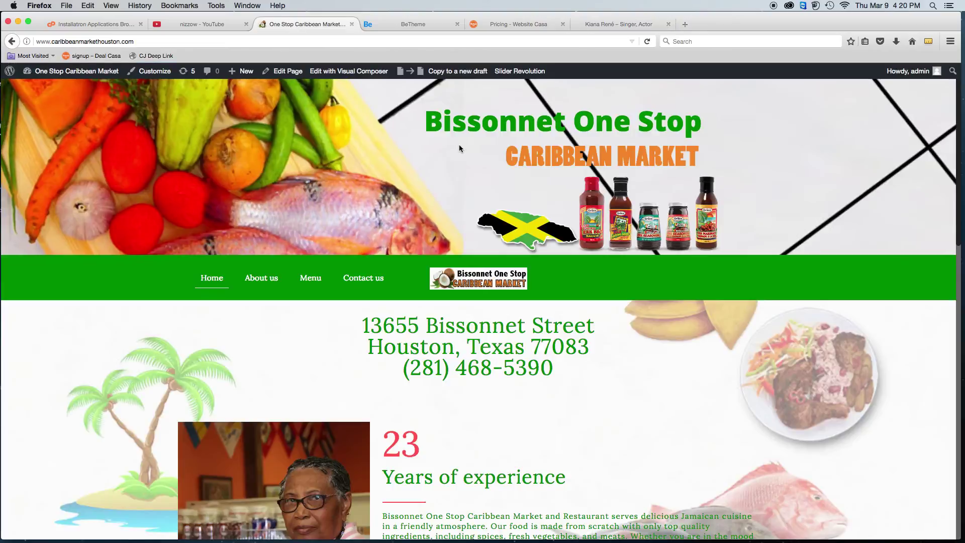
- Go to the One Stop Caribbean Market wp-admin Dashboard from the admin bar site name
left_click(58, 73)
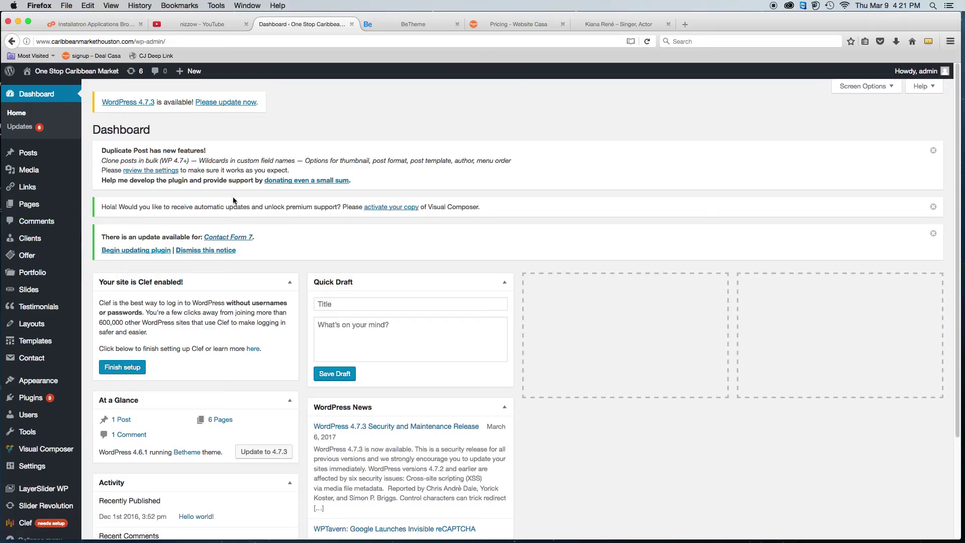
- Choose Posts > Add New in the admin sidebar to get a blank post editor
mouse_move(31, 156)
mouse_move(182, 74)
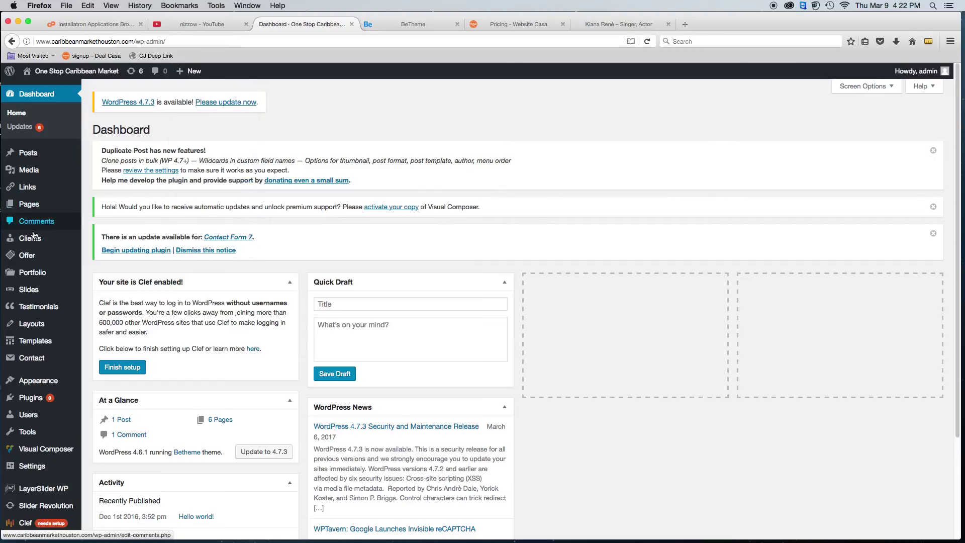
mouse_move(31, 252)
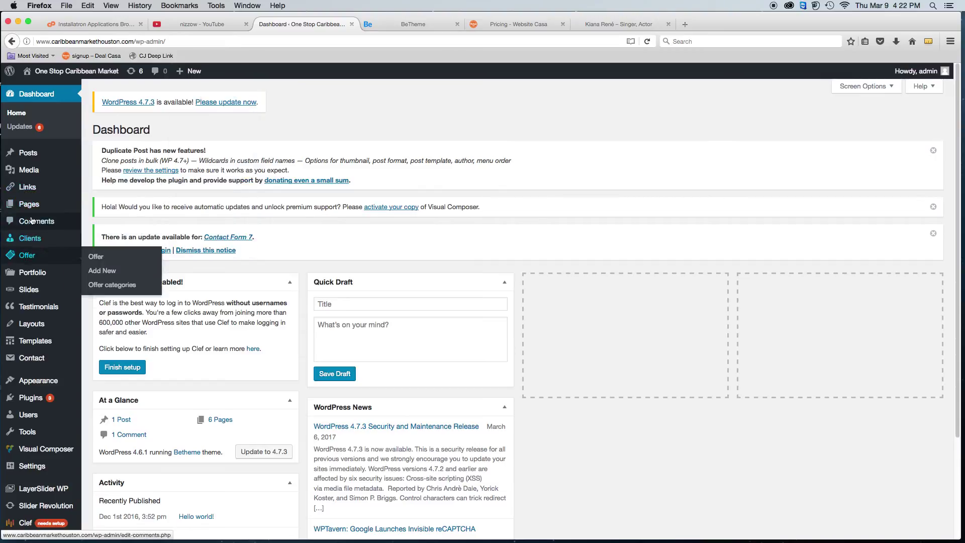
left_click(102, 169)
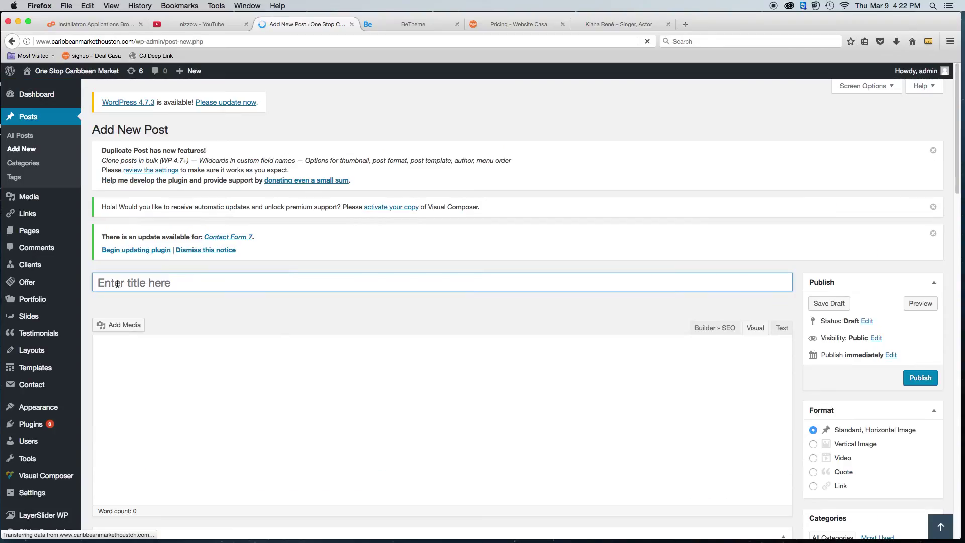
- Enter the post title 'title here', correcting a typo along the way
type("title here")
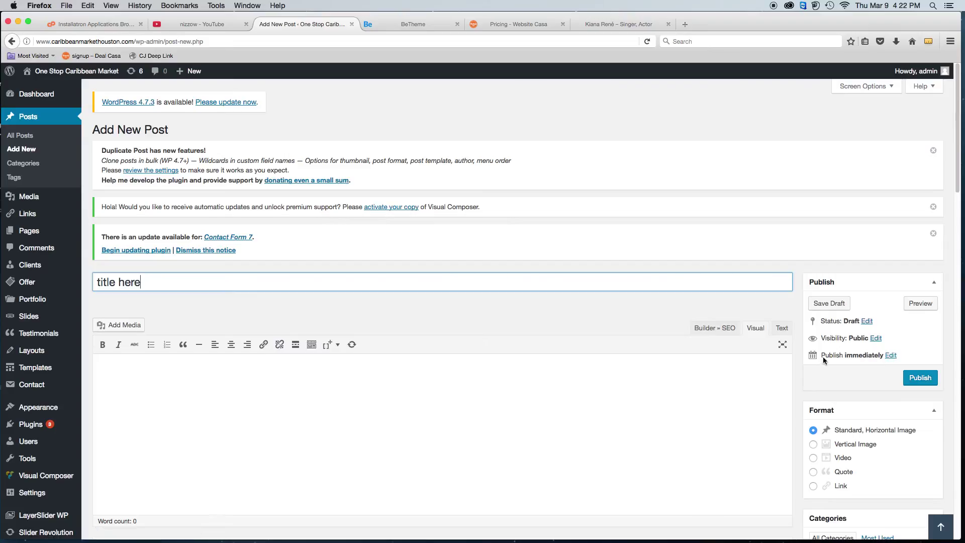
- Reveal the post's publish date and time fields, leaving the month on 03-Mar
left_click(890, 356)
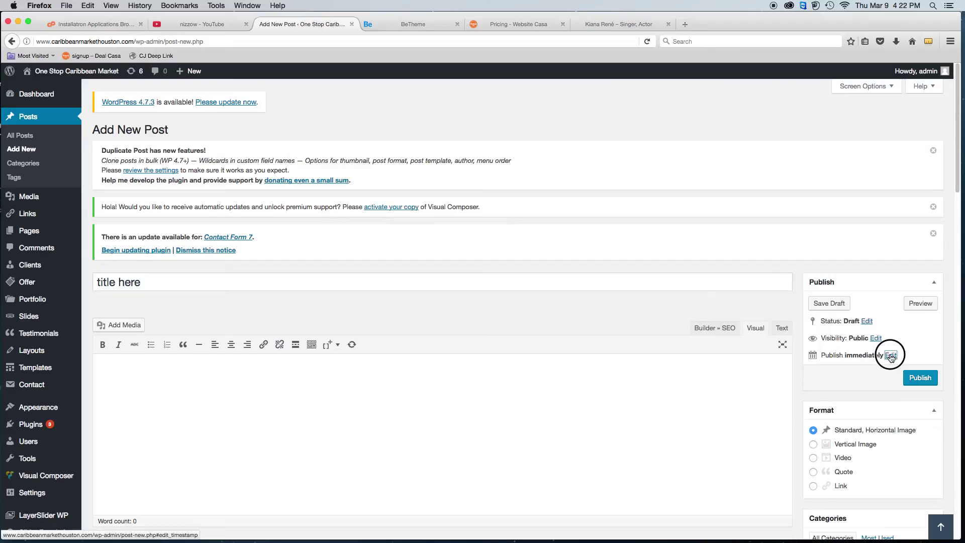
left_click(837, 369)
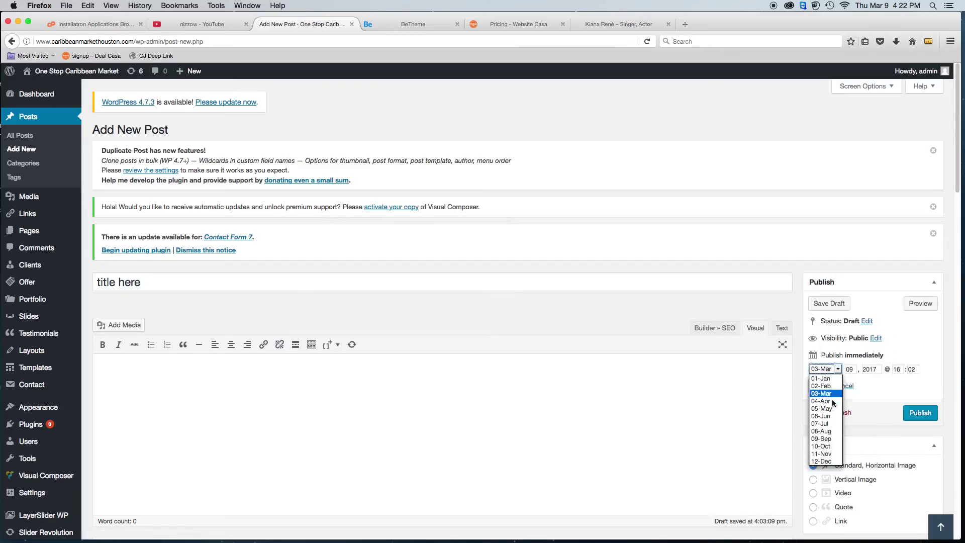
left_click(837, 369)
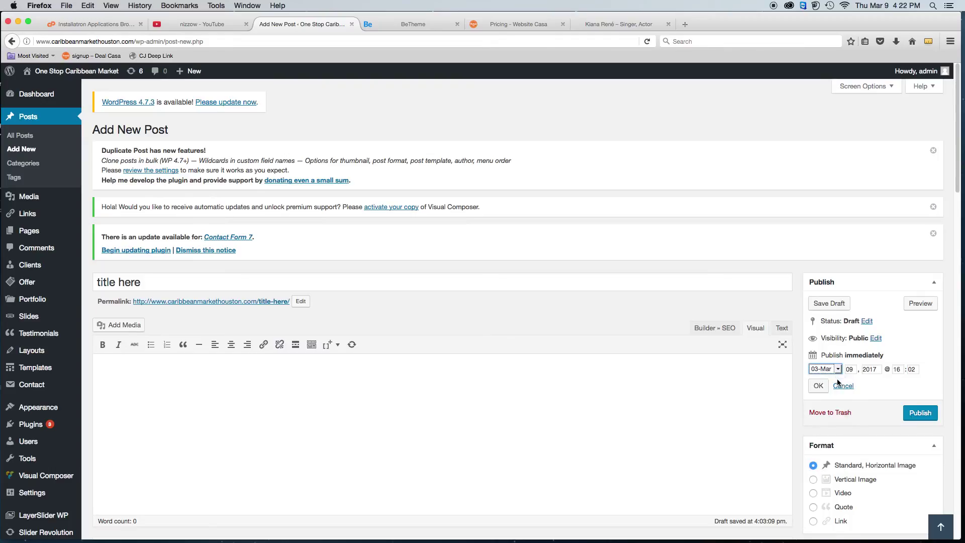
scroll(523, 402, "down", 5)
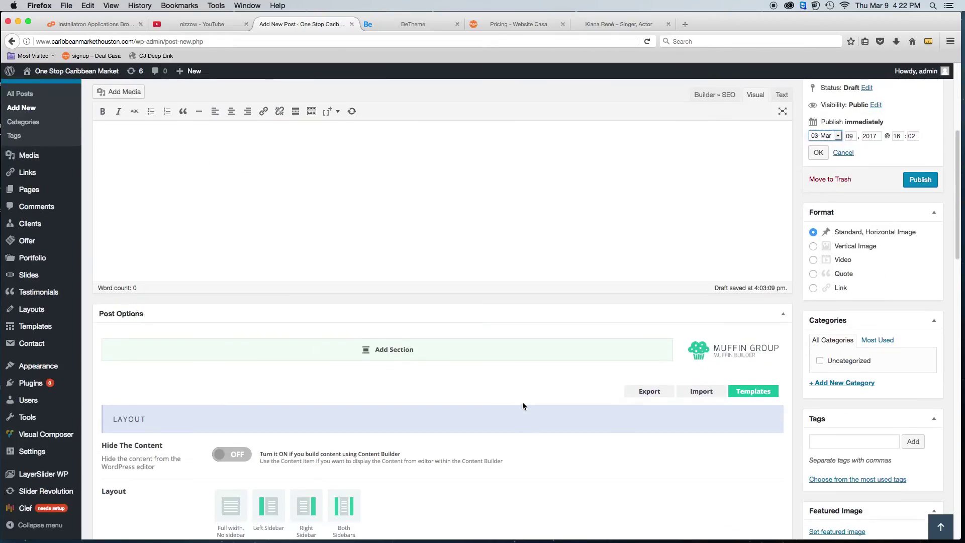
scroll(522, 400, "up", 1)
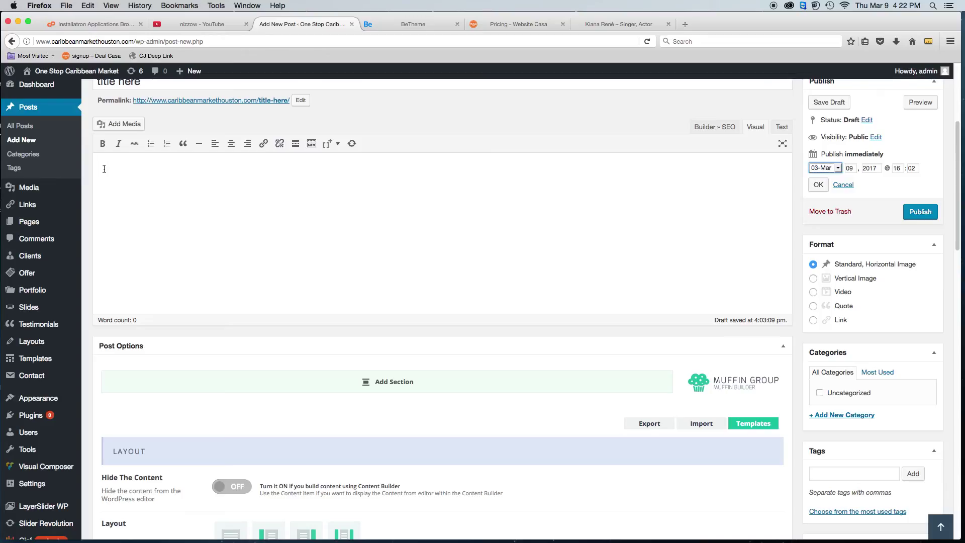
scroll(196, 235, "up", 6)
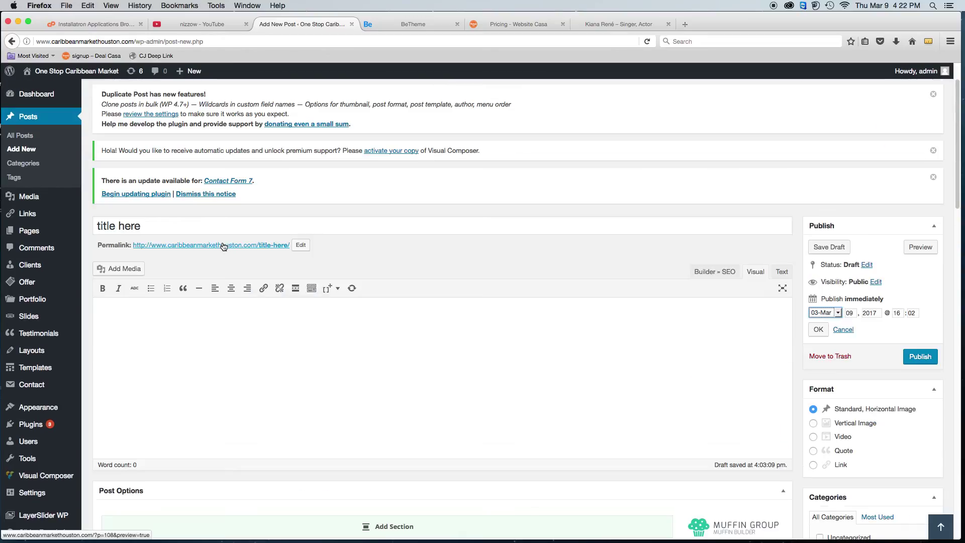
scroll(222, 243, "down", 3)
scroll(223, 243, "down", 2)
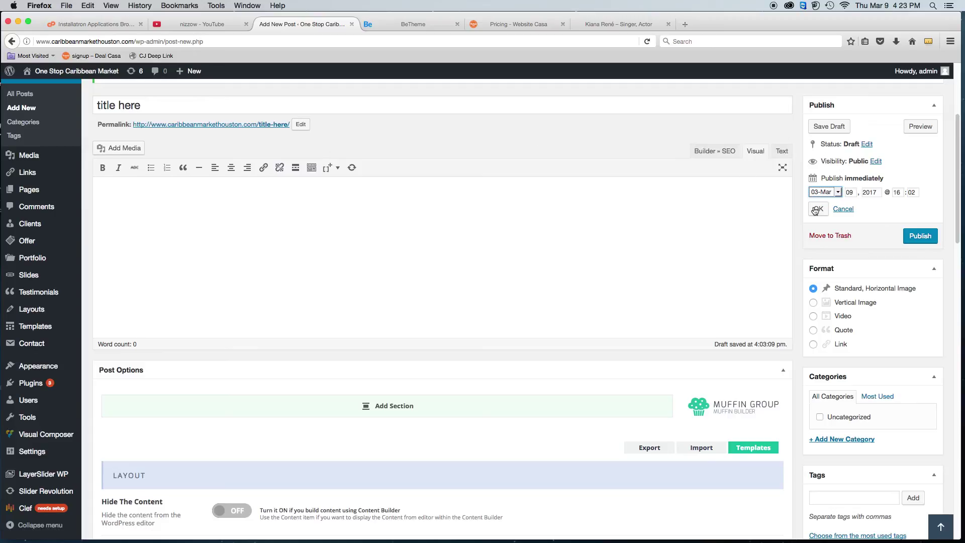
- Toggle the post editor between Text and Visual modes and try distraction-free writing
left_click(783, 154)
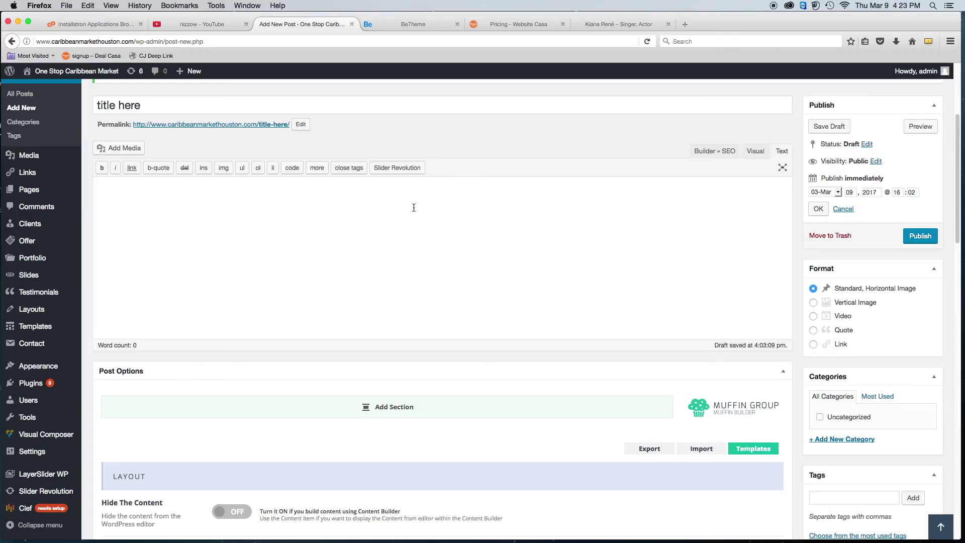
left_click(756, 153)
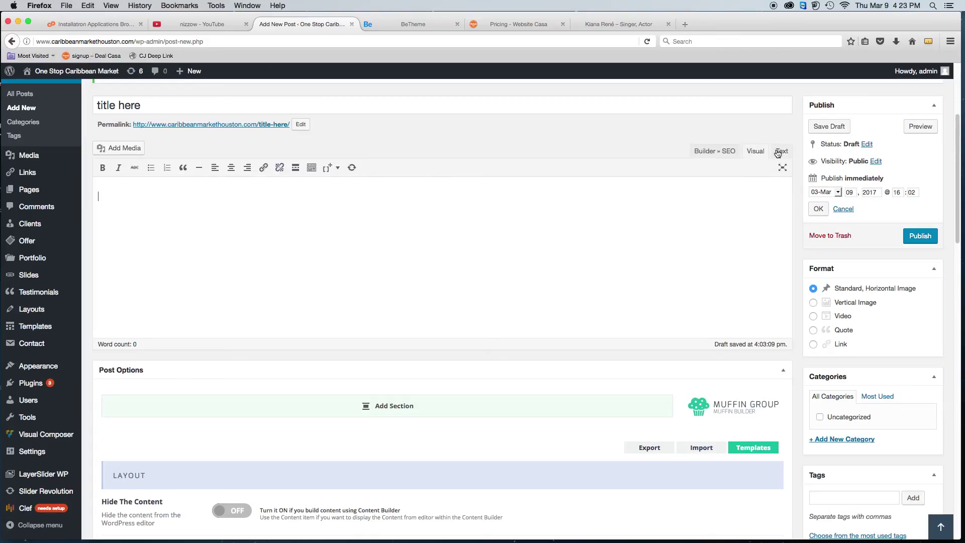
left_click(782, 166)
scroll(783, 177, "down", 2)
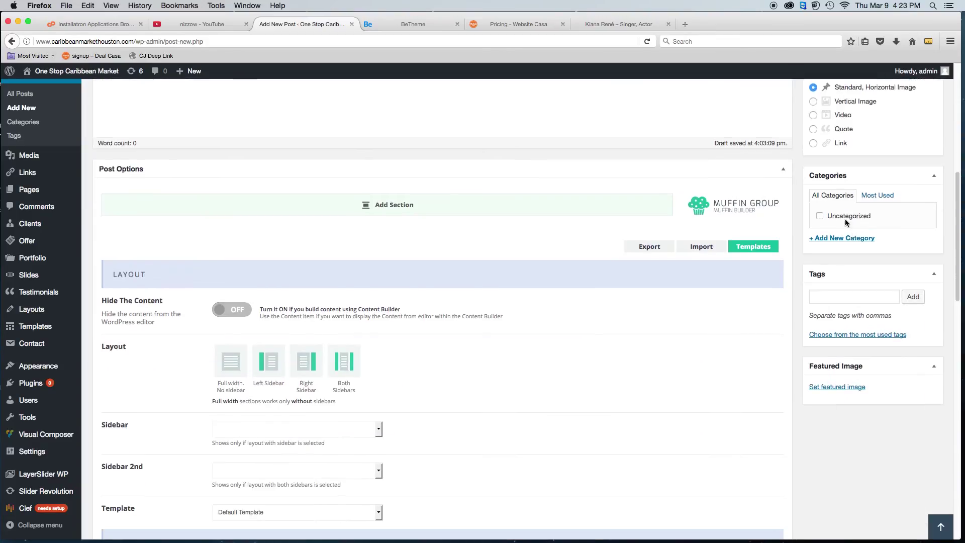
- Add a new 'Cooking' category and assign it to the post
left_click(826, 239)
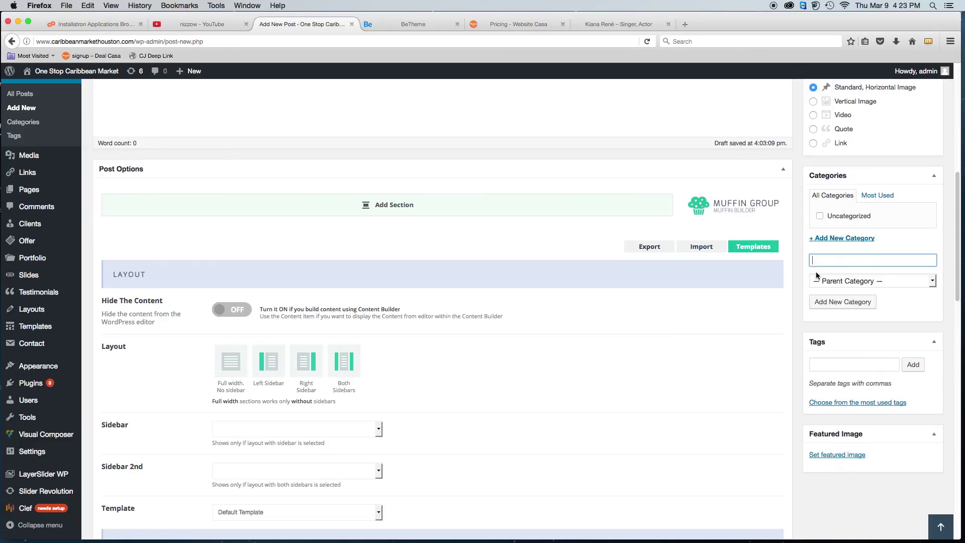
type("Cooking")
left_click(832, 306)
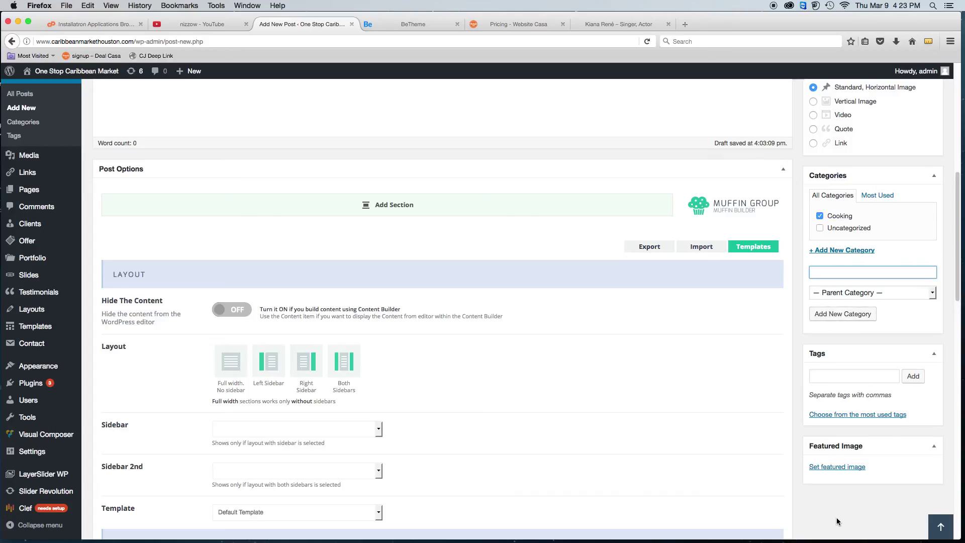
scroll(845, 432, "down", 5)
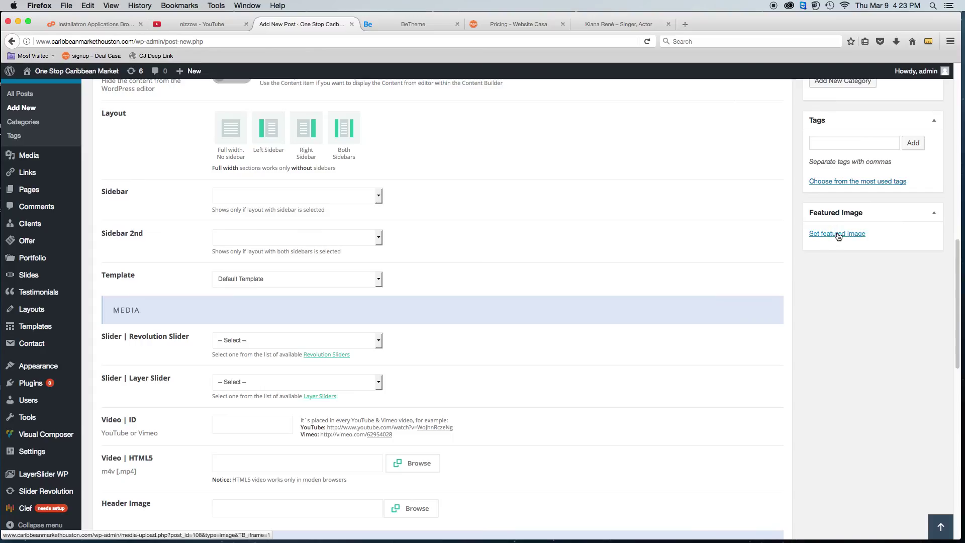
- Browse the featured image media library and close it without picking an image
left_click(838, 236)
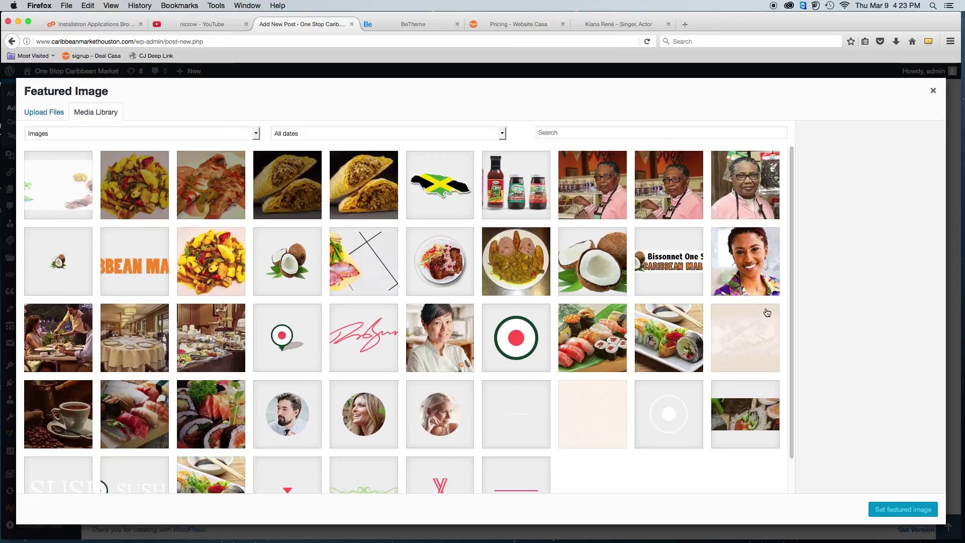
scroll(717, 335, "down", 2)
left_click(932, 94)
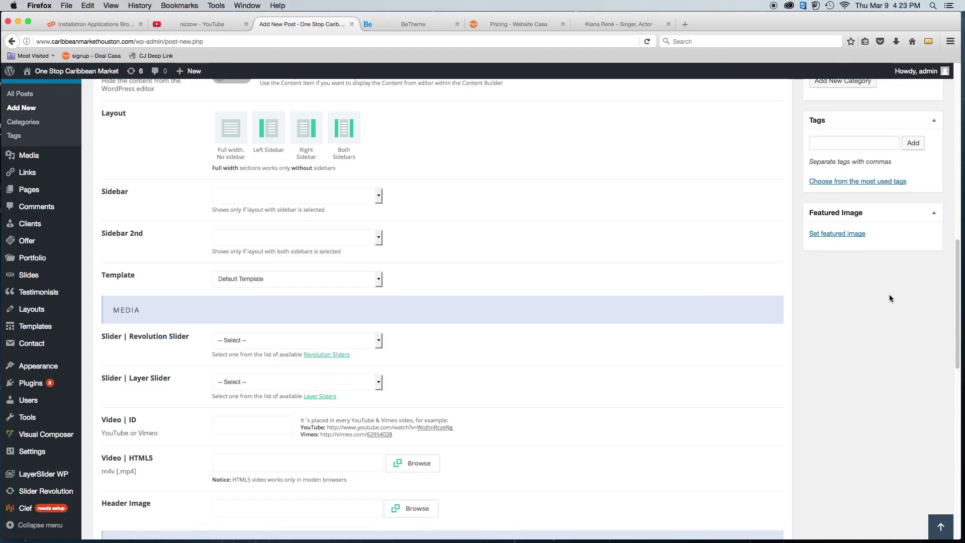
scroll(521, 345, "up", 5)
scroll(522, 345, "down", 7)
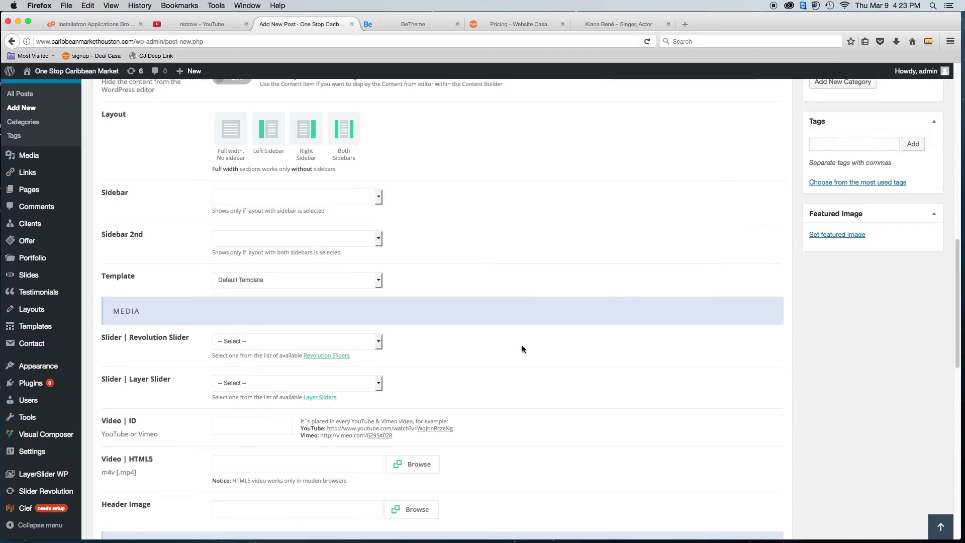
scroll(522, 345, "down", 10)
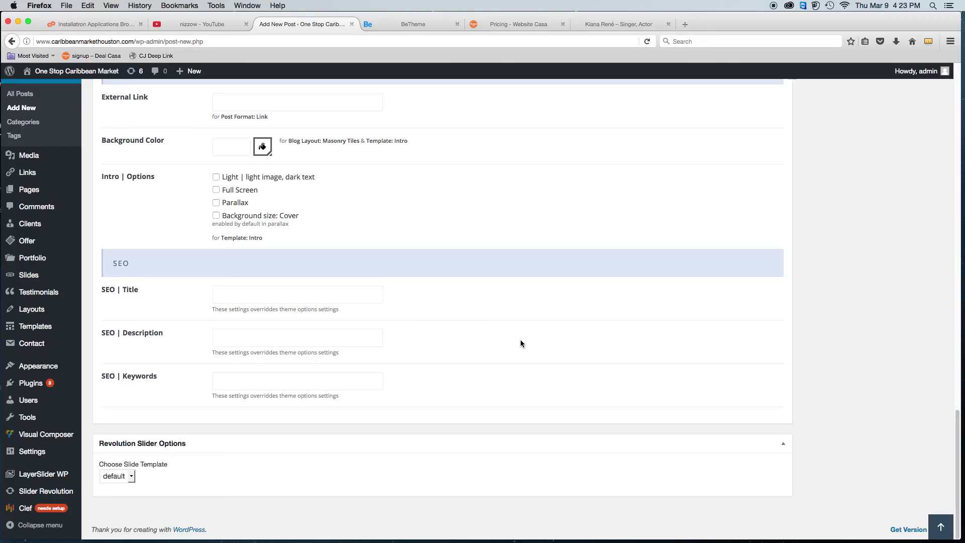
scroll(212, 302, "up", 20)
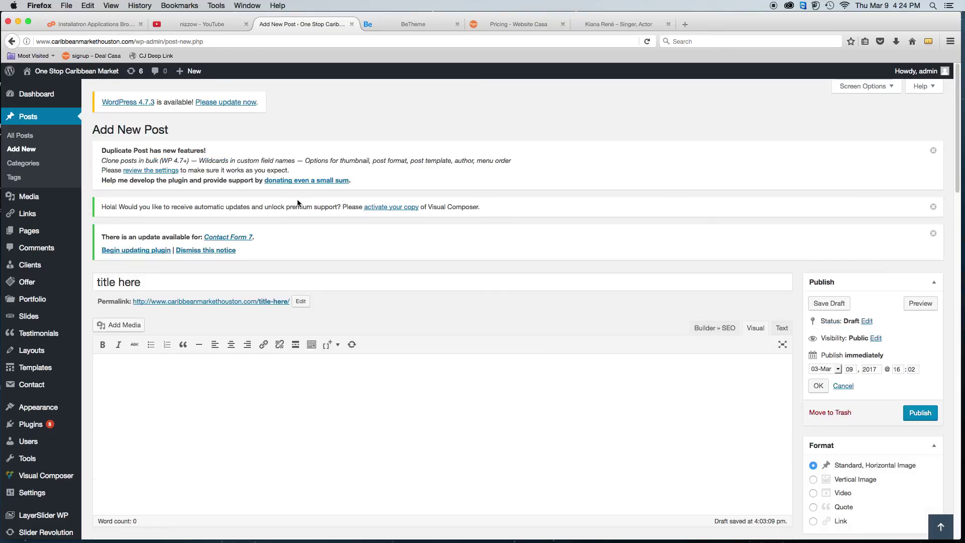
scroll(315, 264, "down", 20)
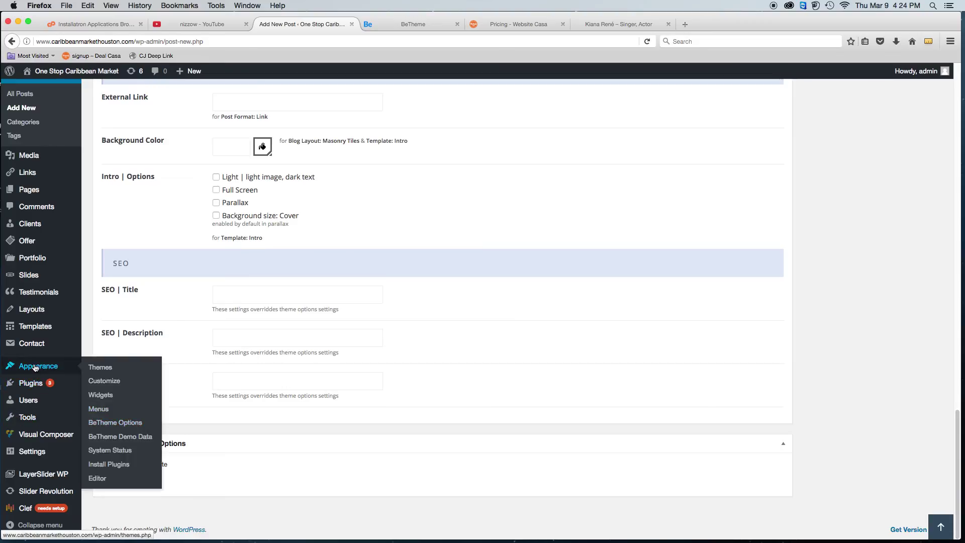
- Go to Appearance > BeTheme Options, confirming you want to leave the unsaved post
left_click(100, 426)
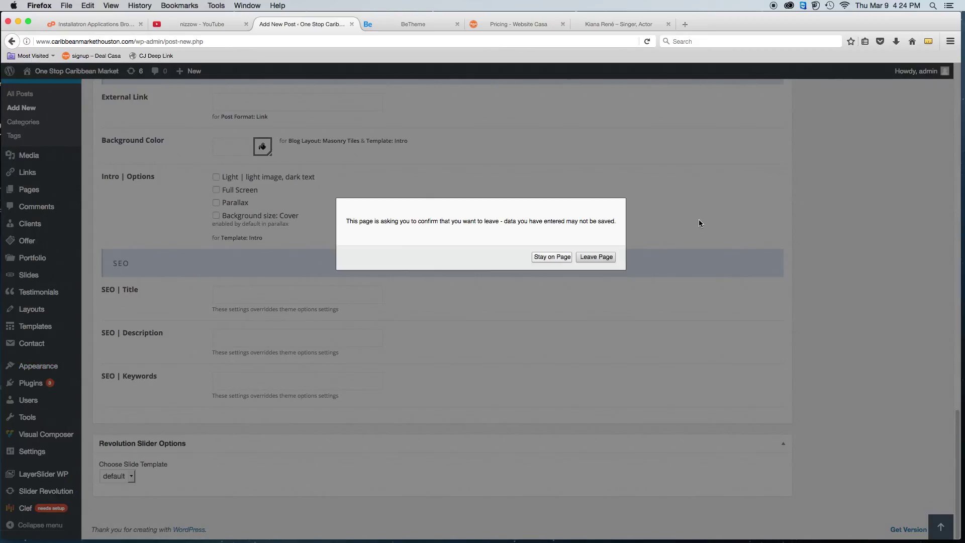
left_click(591, 257)
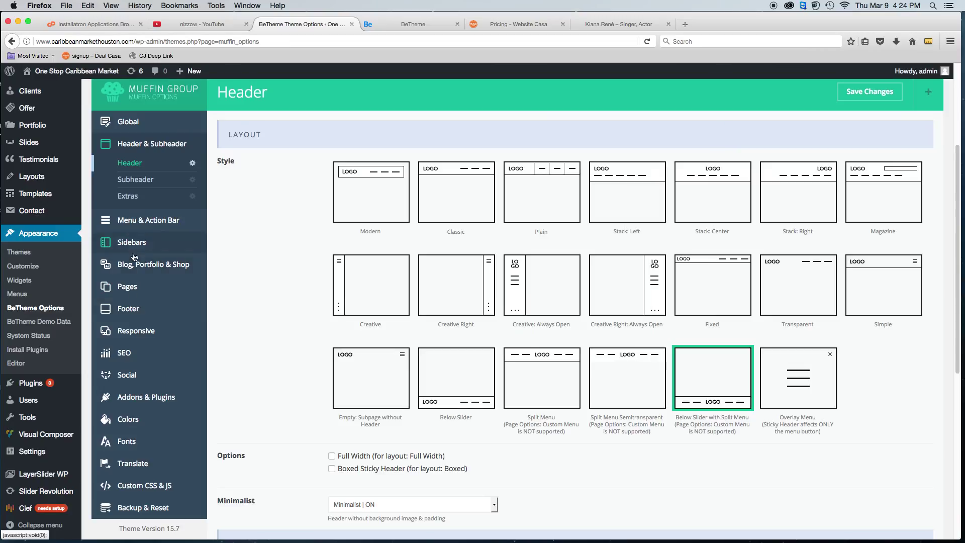
- In BeTheme's SEO settings, replace the meta description with 'Houston based jamaican food'
scroll(135, 257, "down", 5)
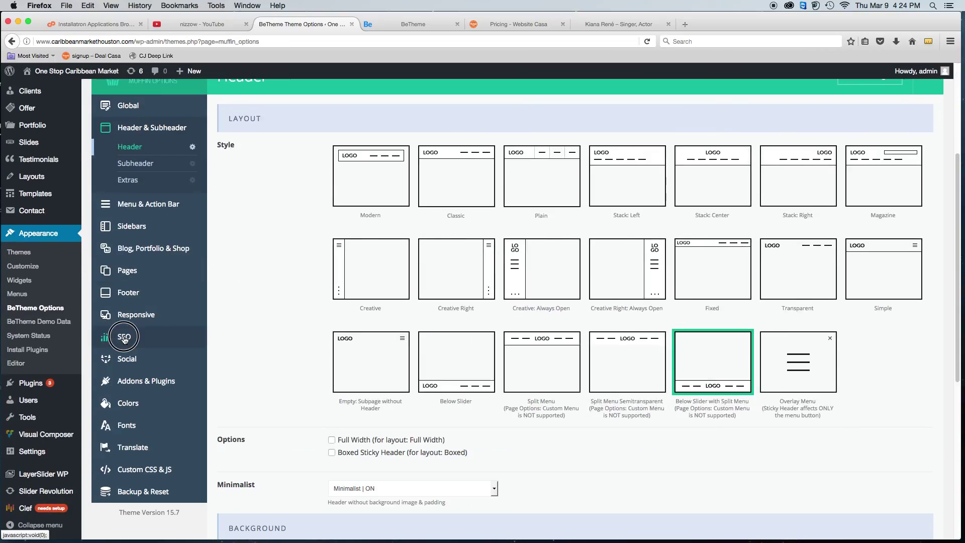
left_click(124, 338)
scroll(454, 372, "down", 3)
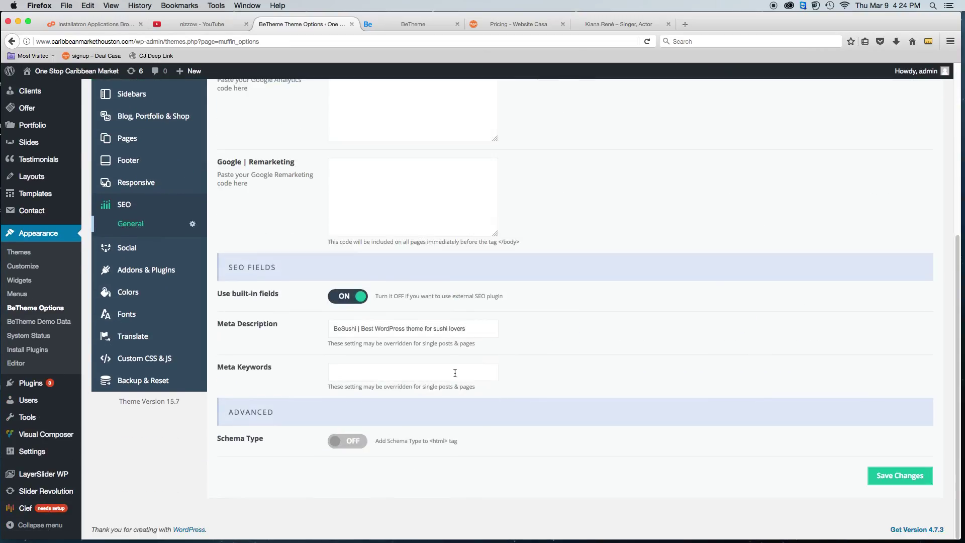
scroll(452, 357, "up", 3)
scroll(451, 357, "down", 3)
left_click_drag(464, 324, 311, 326)
type("Houst")
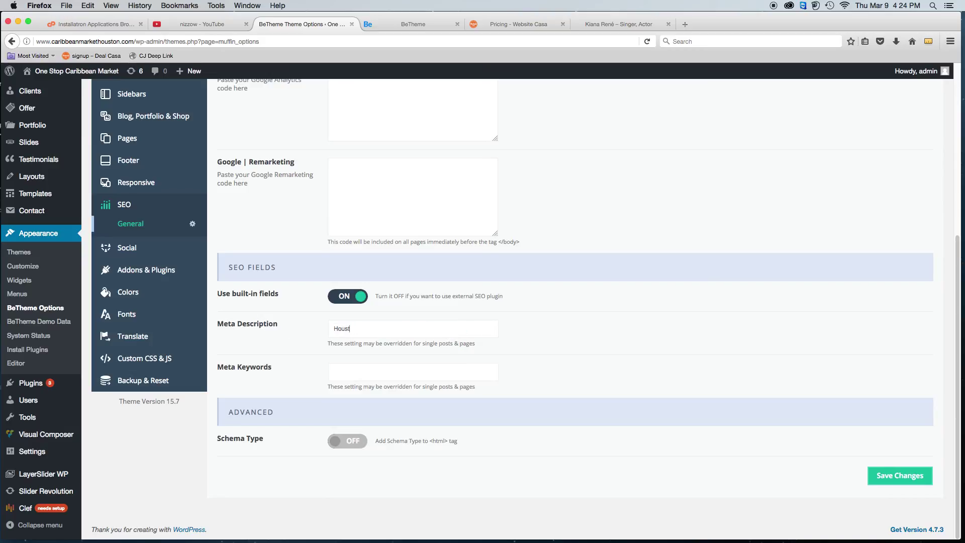
type("on based jamaican food")
- Enter the meta keywords 'food, hot, spicy' and save the changes
left_click(345, 376)
triple_click(393, 328)
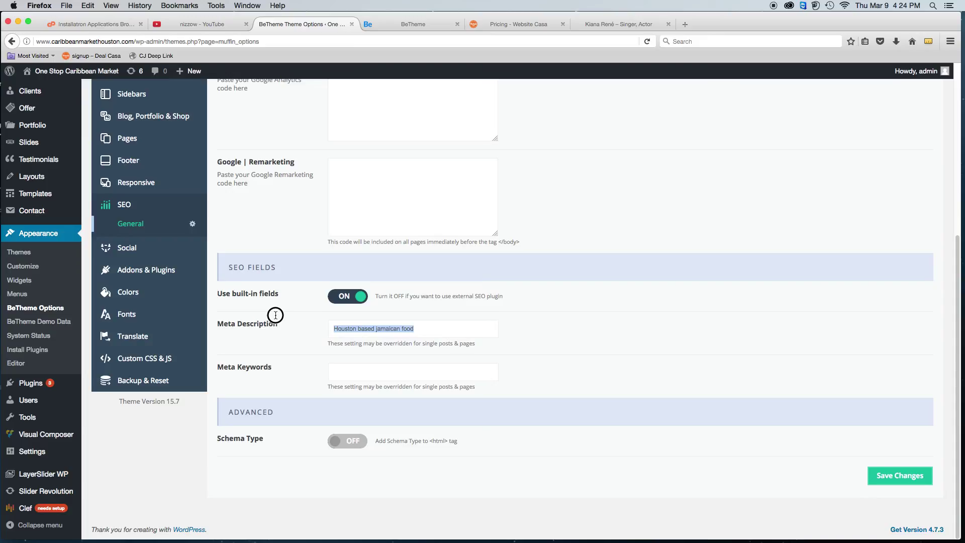
left_click(342, 373)
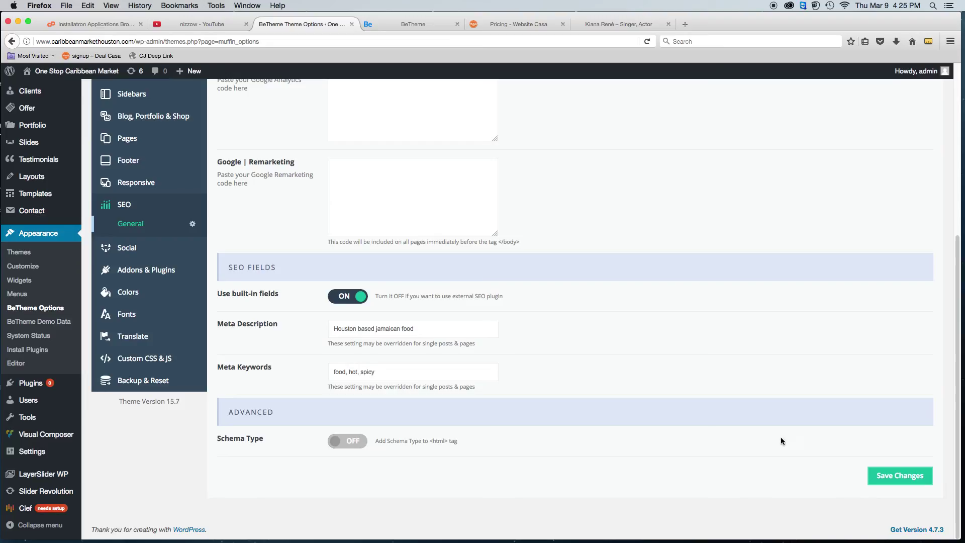
left_click(898, 482)
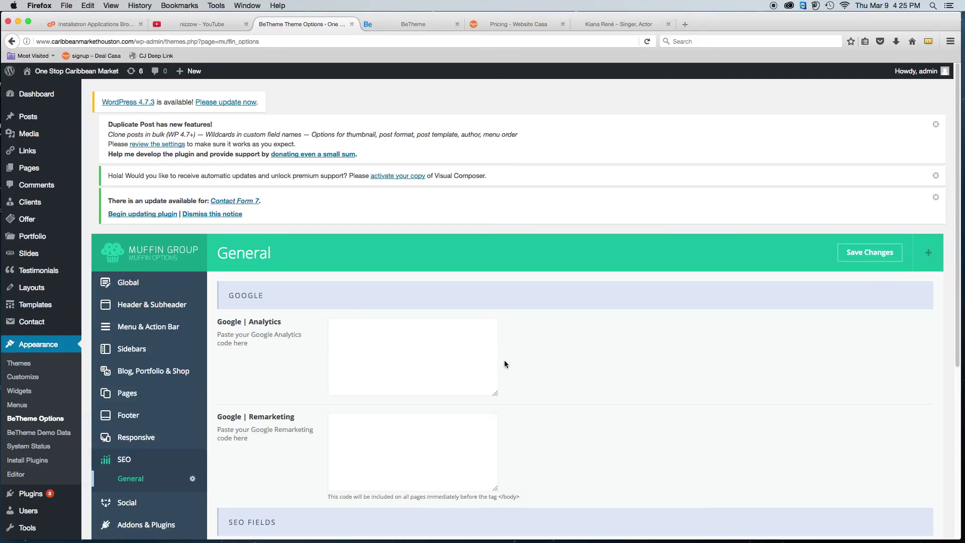
- Open Global > Logo in the Muffin options to view the market's main and retina logo
left_click(127, 282)
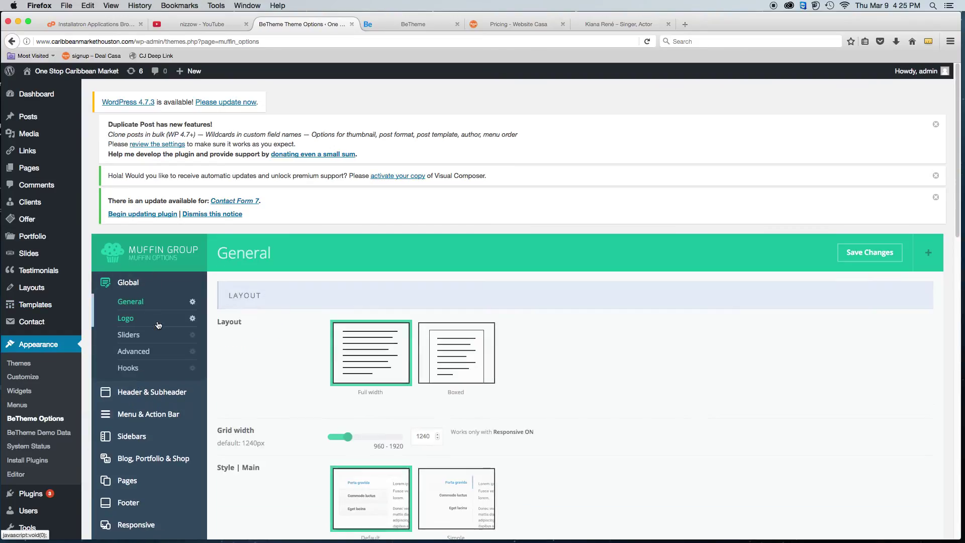
left_click(125, 318)
scroll(415, 354, "down", 5)
scroll(414, 358, "up", 5)
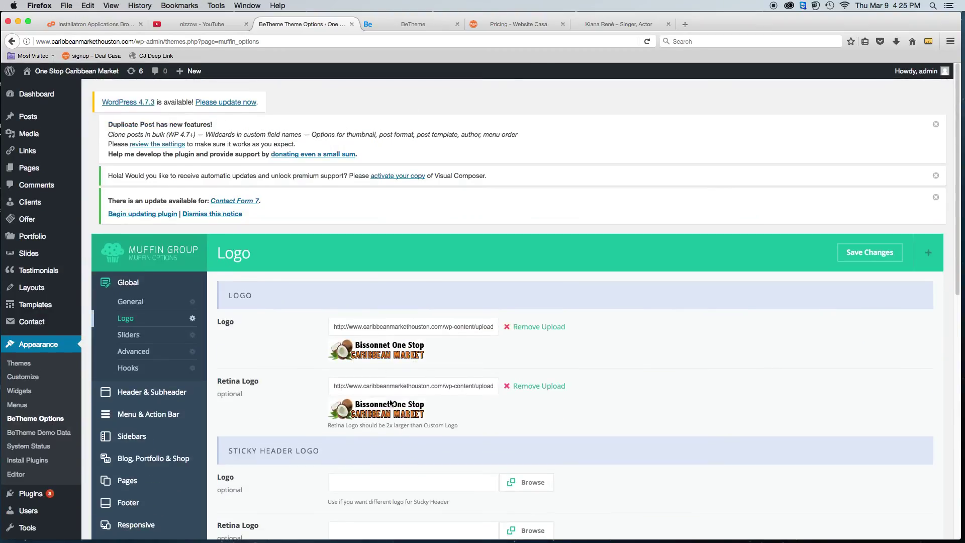
- Review BeTheme's Global Sliders timing settings
left_click(129, 336)
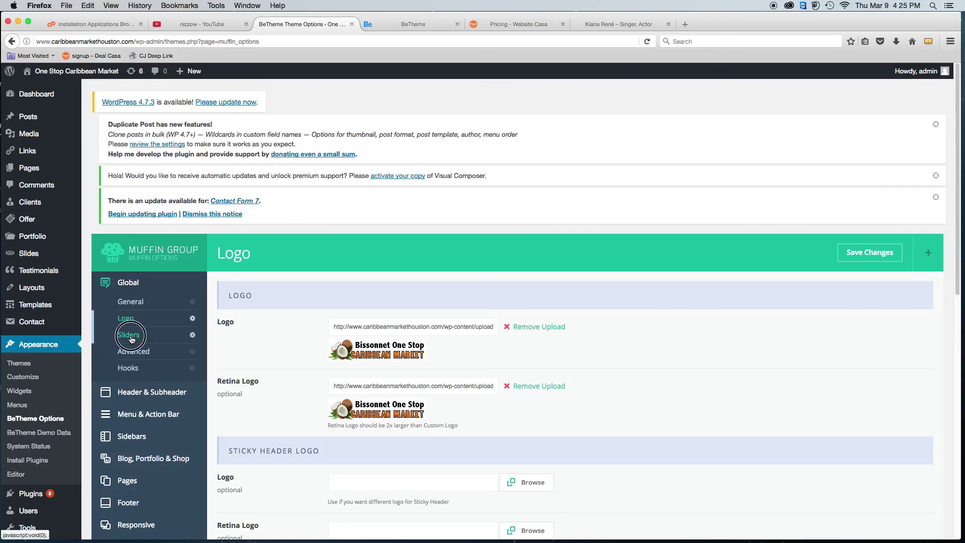
scroll(324, 339, "down", 5)
scroll(323, 339, "up", 5)
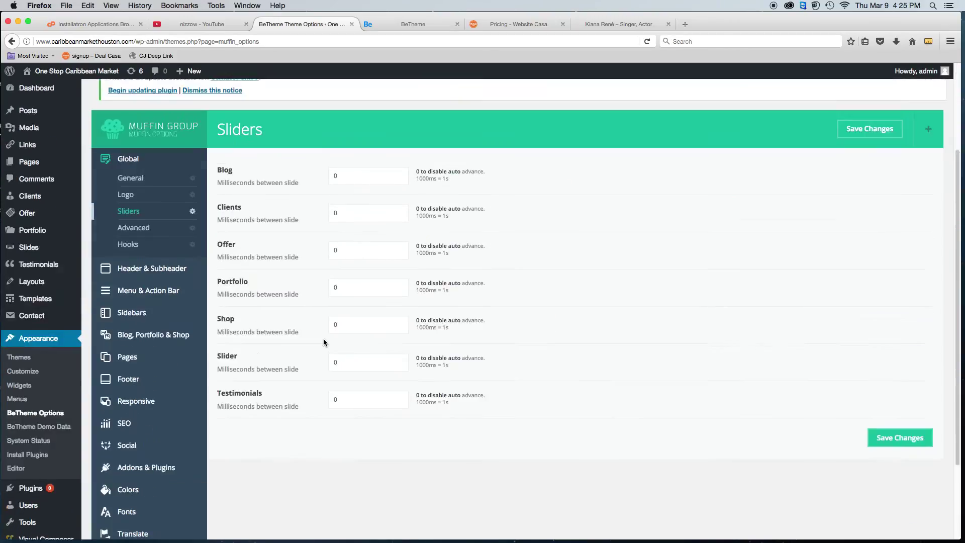
scroll(324, 339, "down", 1)
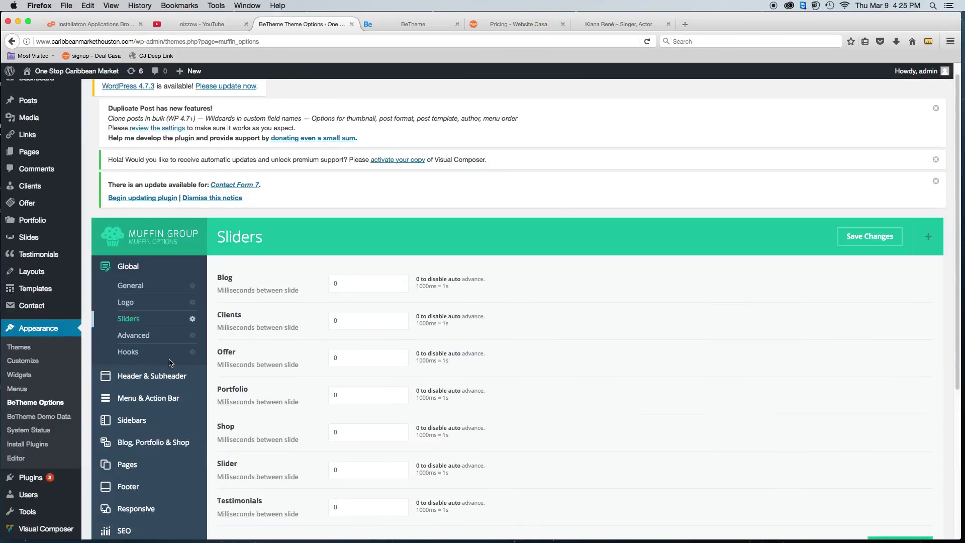
scroll(171, 364, "down", 3)
- Open the Footer settings and highlight the copyright notice crediting Websitecasa.com
left_click(130, 366)
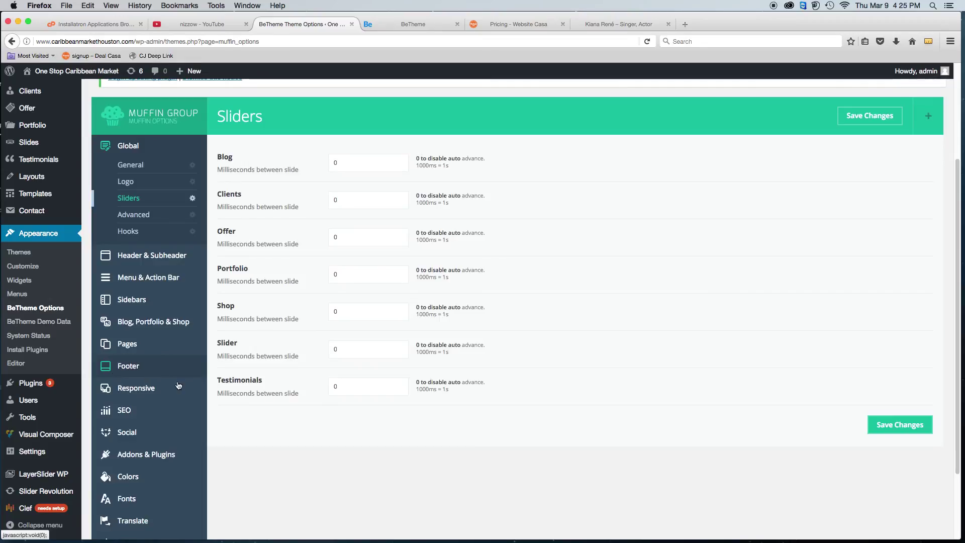
scroll(454, 353, "down", 10)
scroll(453, 354, "down", 4)
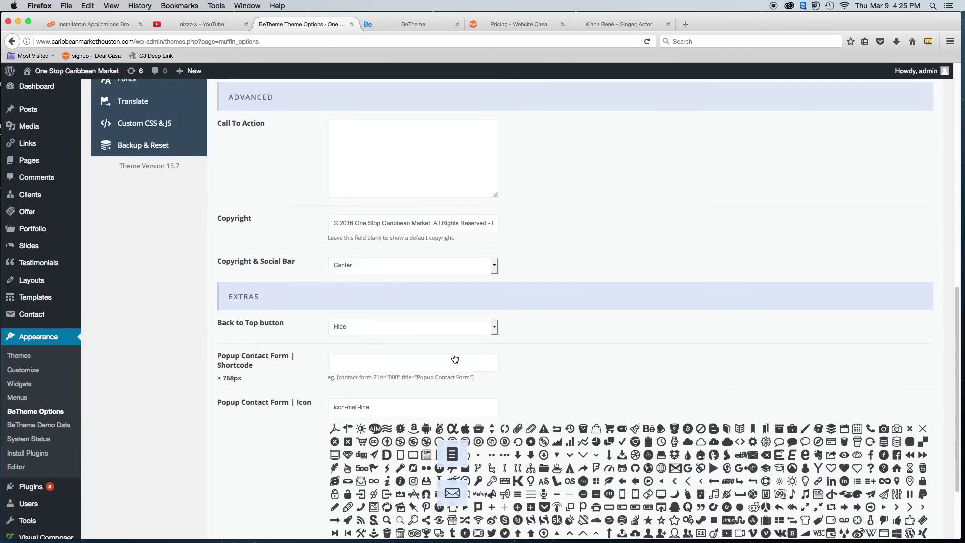
left_click_drag(355, 223, 511, 224)
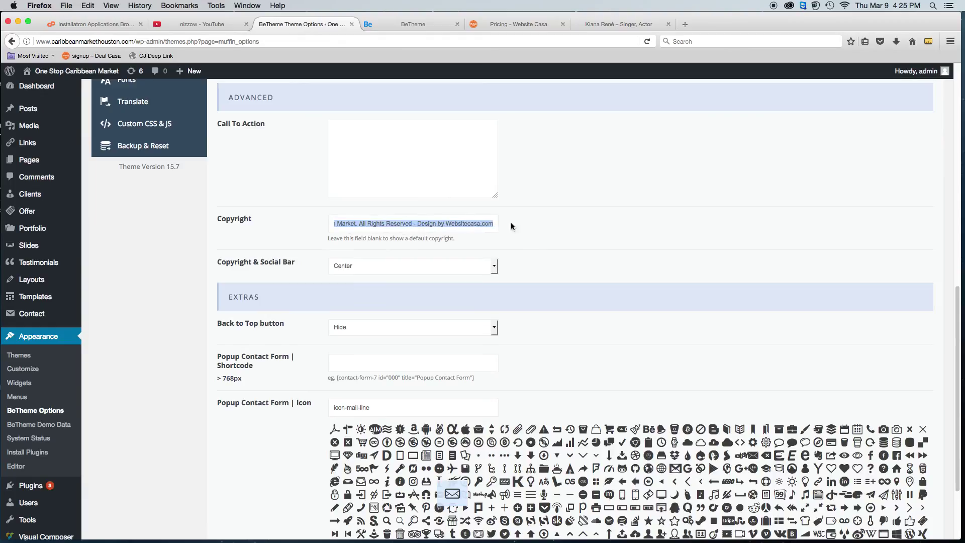
scroll(507, 284, "up", 10)
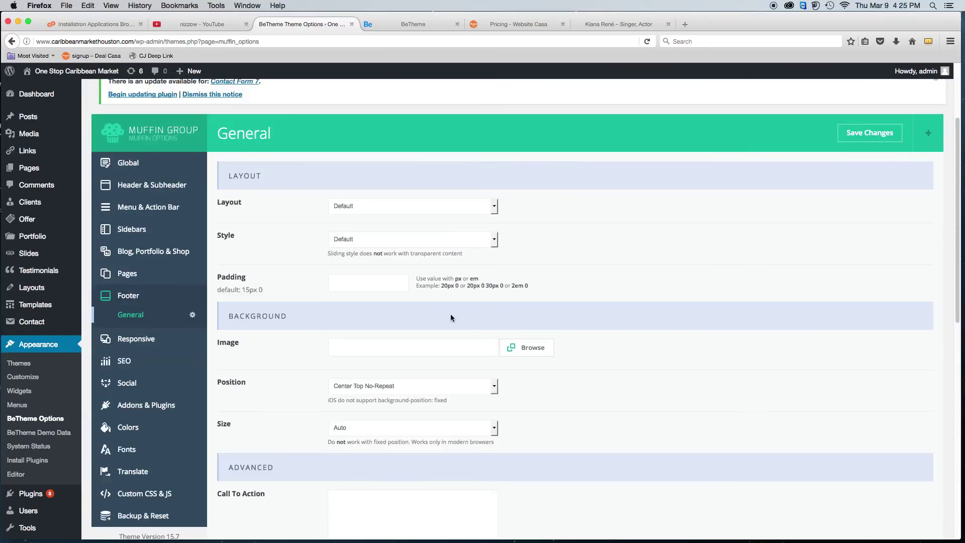
- Open Colors General and inspect the Theme Skin list, leaving it on Custom Skin
left_click(128, 427)
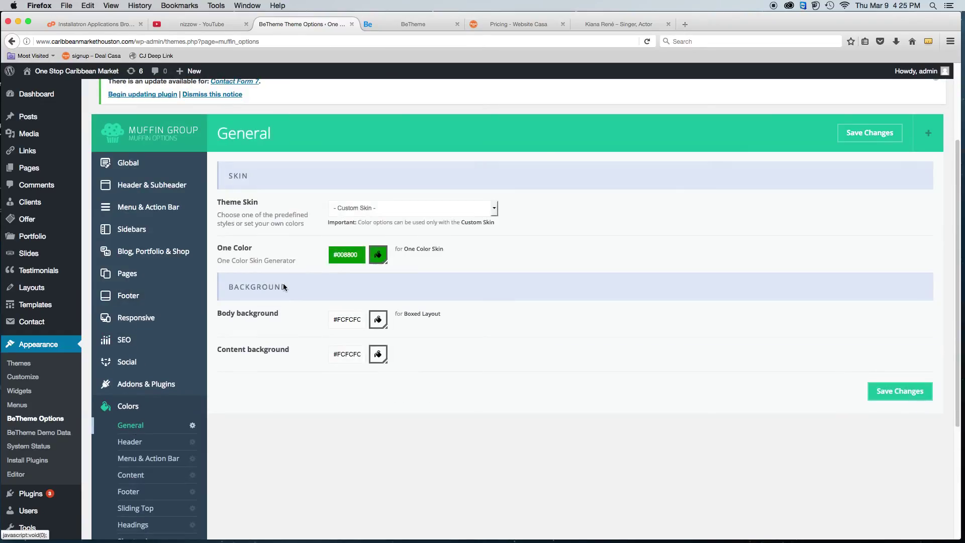
left_click(495, 209)
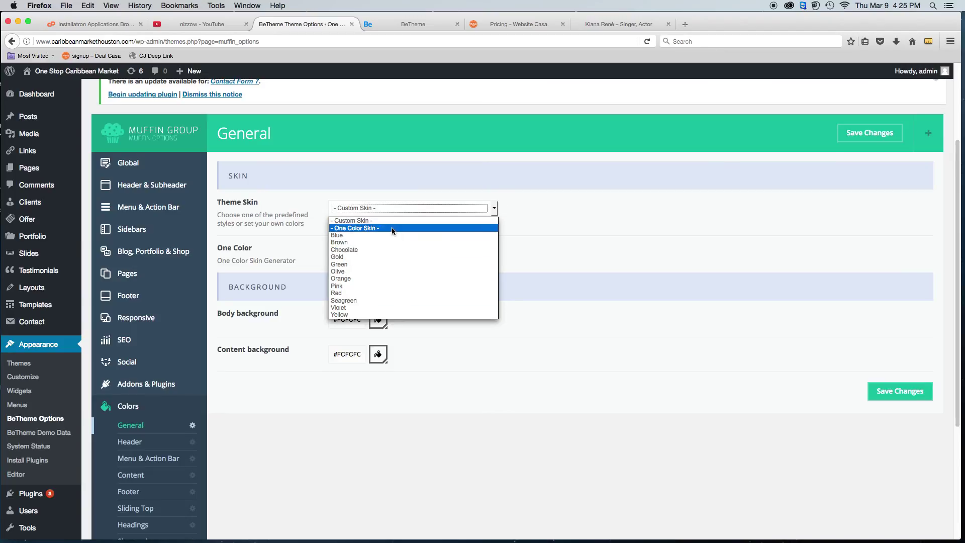
left_click(529, 212)
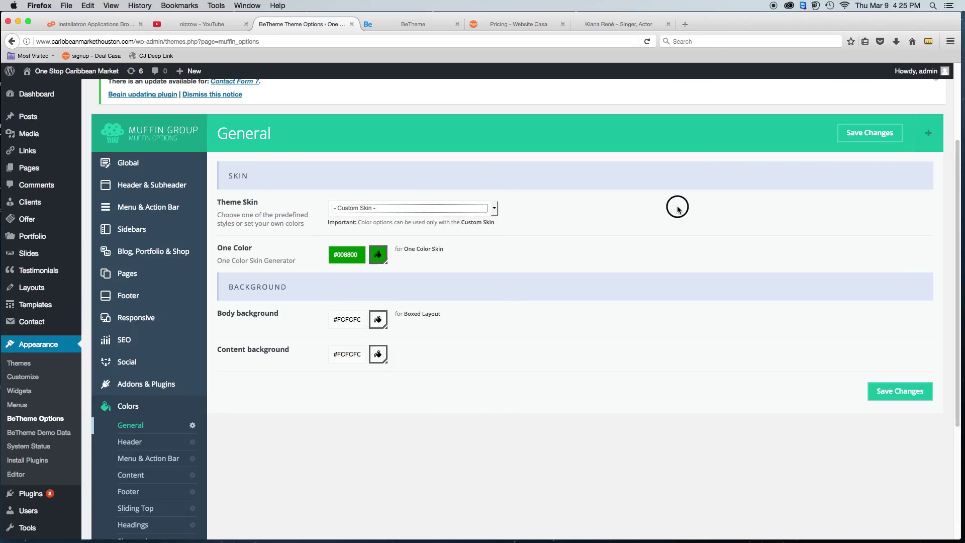
left_click(493, 210)
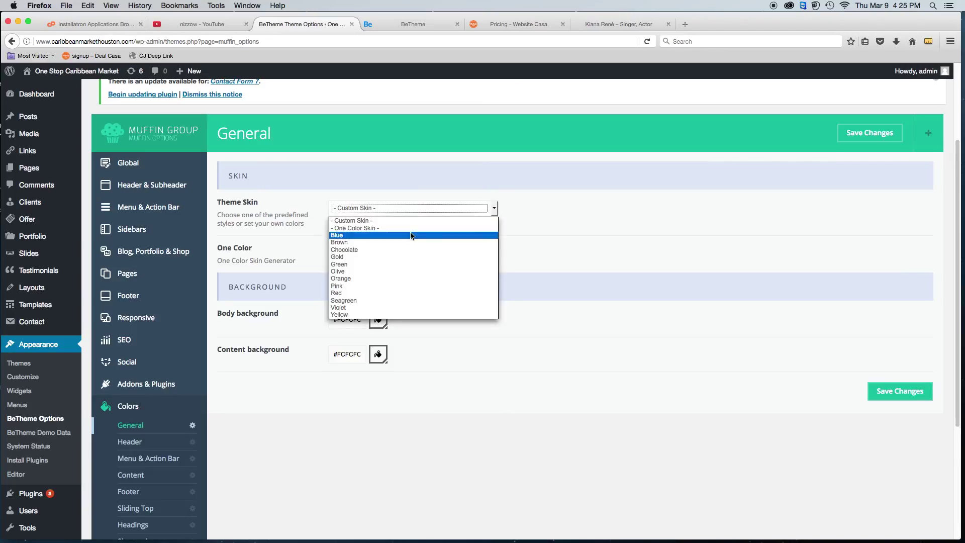
left_click(739, 201)
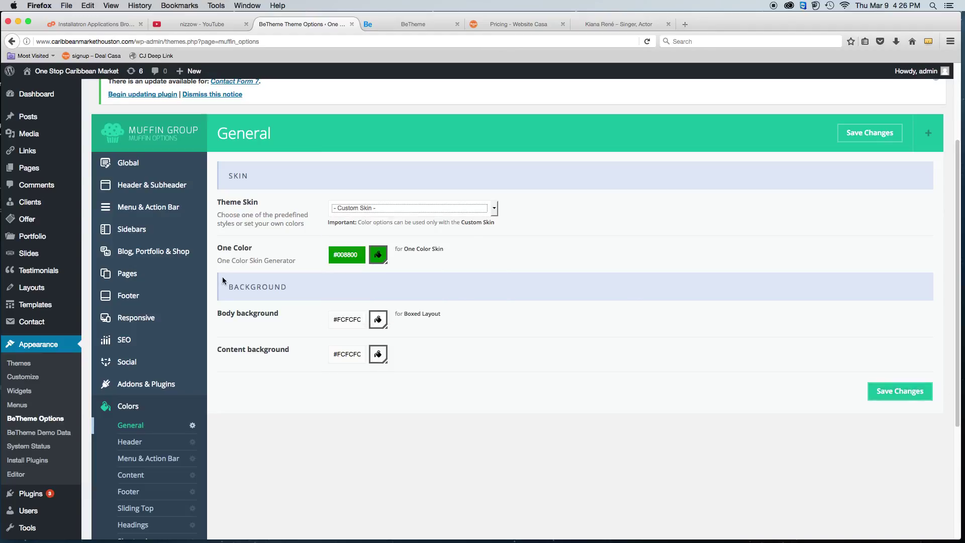
scroll(292, 340, "down", 3)
- Browse the header, menu and action bar, and content colour settings
left_click(130, 326)
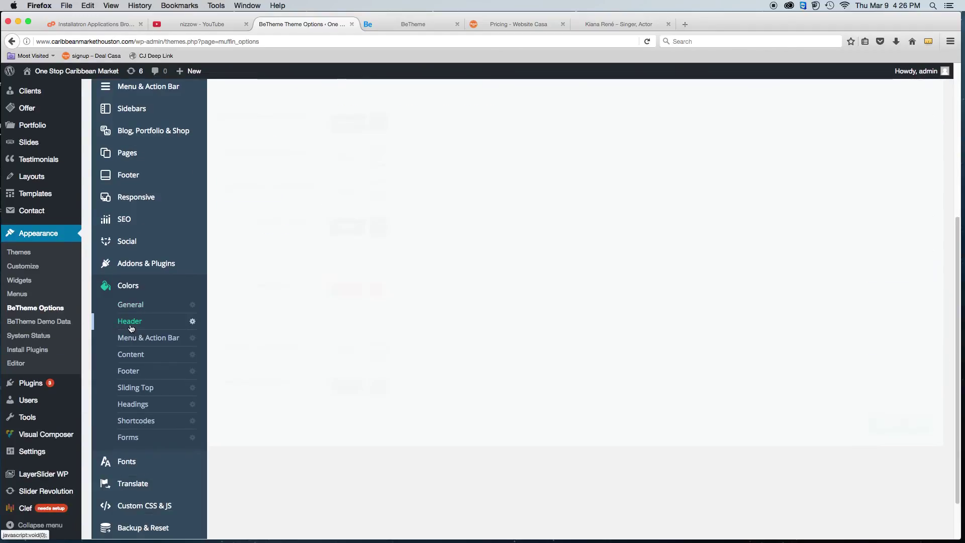
scroll(524, 196, "up", 5)
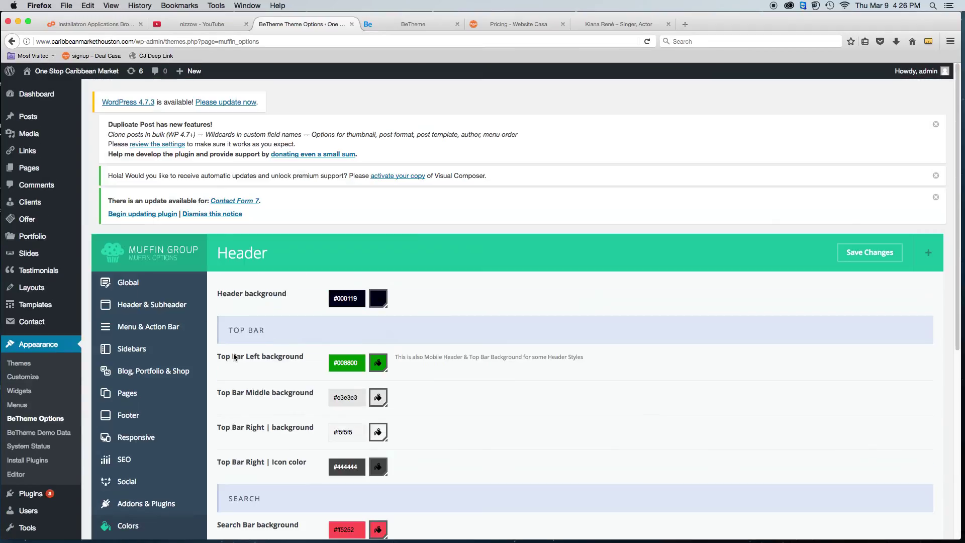
scroll(234, 357, "down", 5)
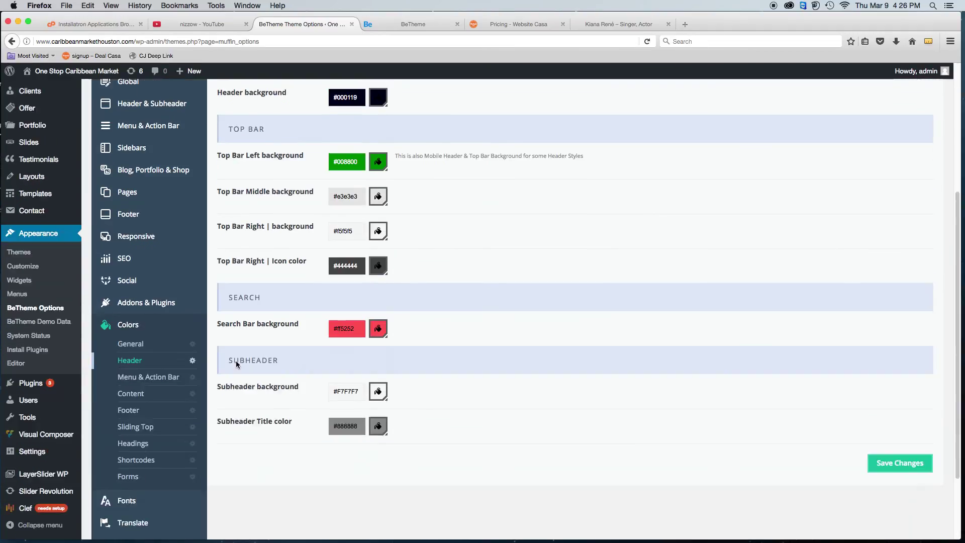
left_click(136, 378)
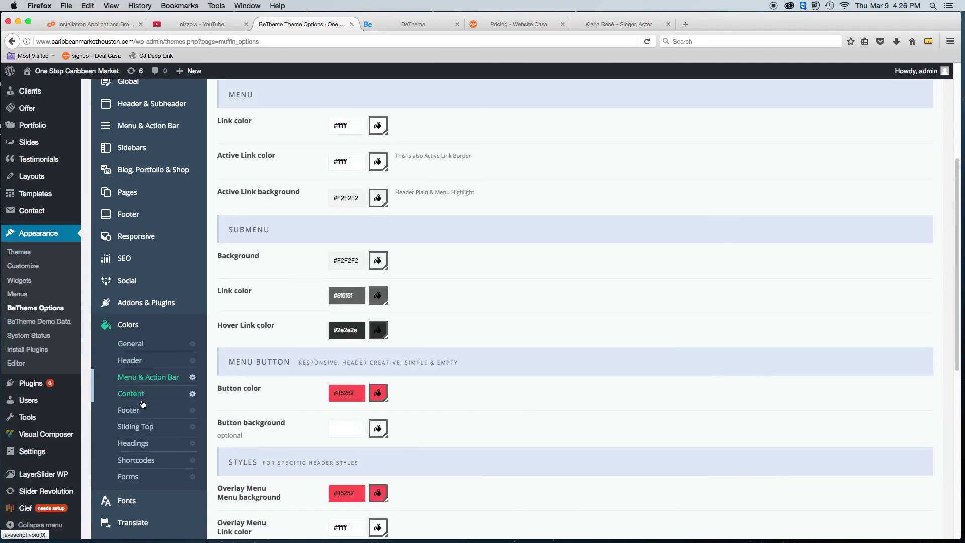
left_click(139, 397)
- Look over the footer colour settings, then open the live site's front page
left_click(129, 410)
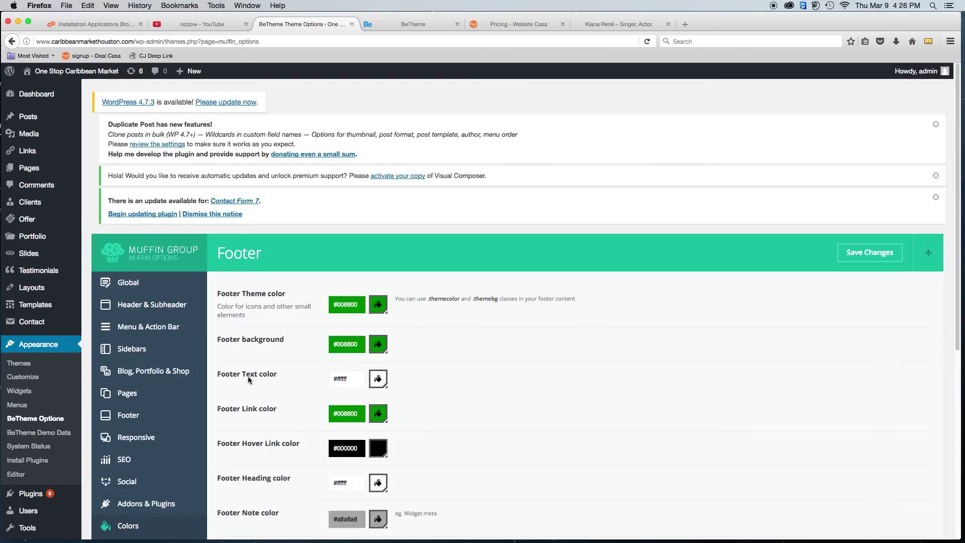
scroll(211, 298, "down", 6)
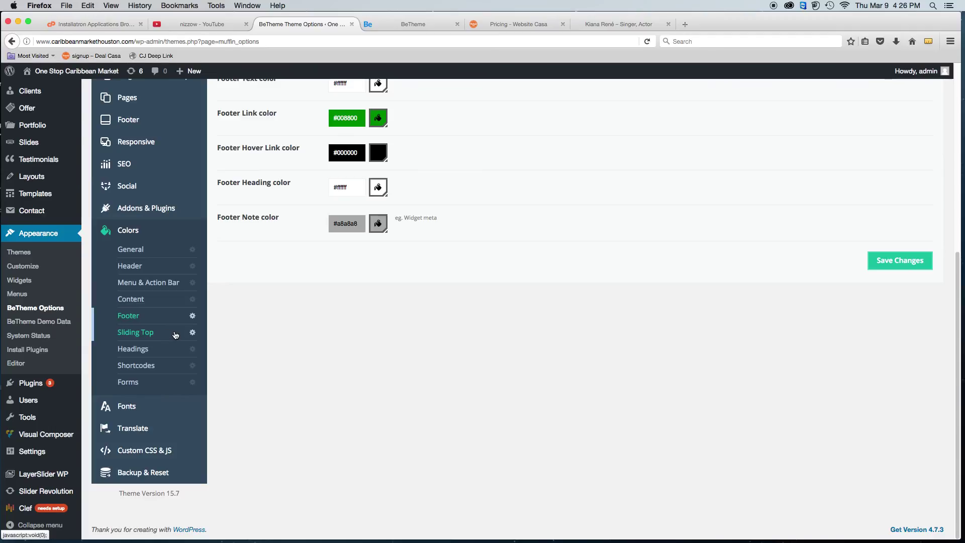
scroll(176, 335, "up", 6)
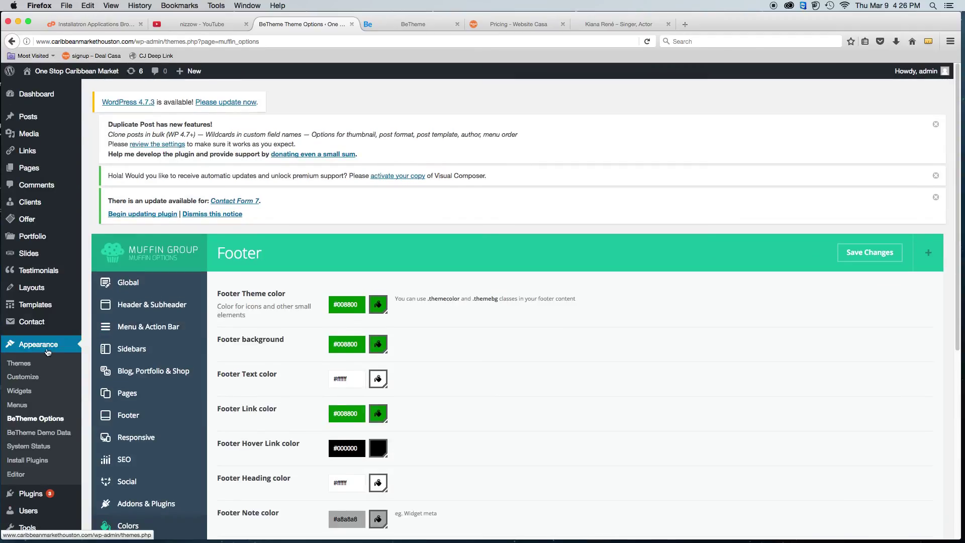
scroll(106, 371, "down", 6)
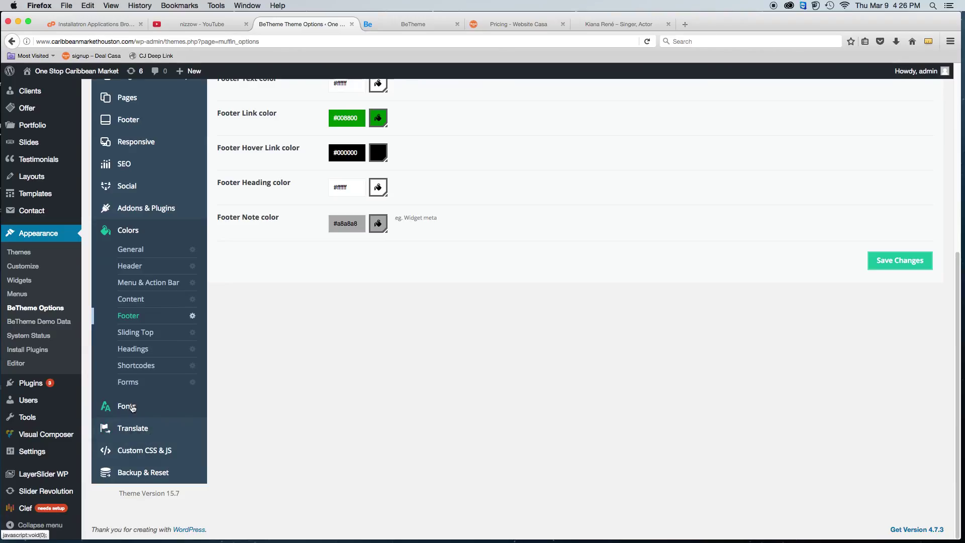
scroll(132, 409, "up", 6)
left_click(64, 73)
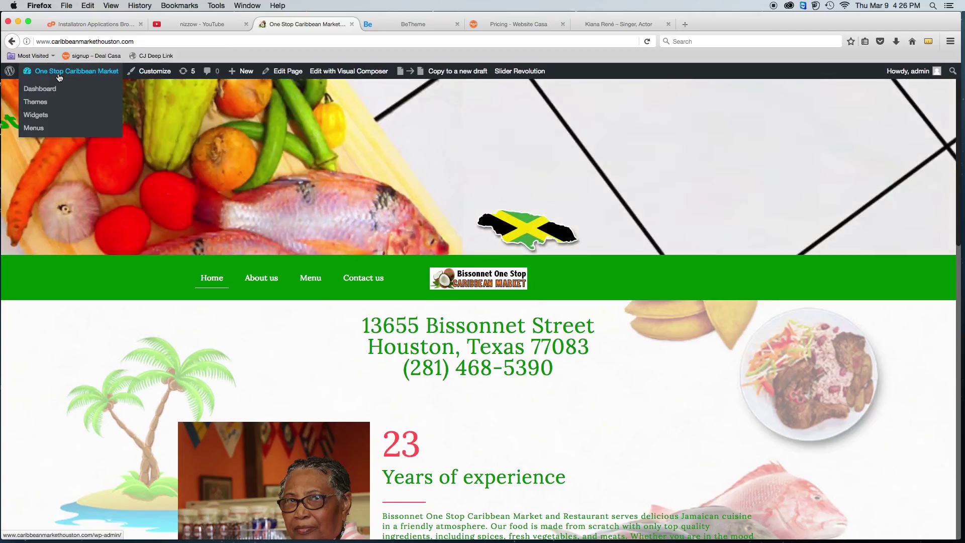
- Return to the admin Dashboard via wp-admin, then switch to the BeTheme demo gallery
left_click(56, 74)
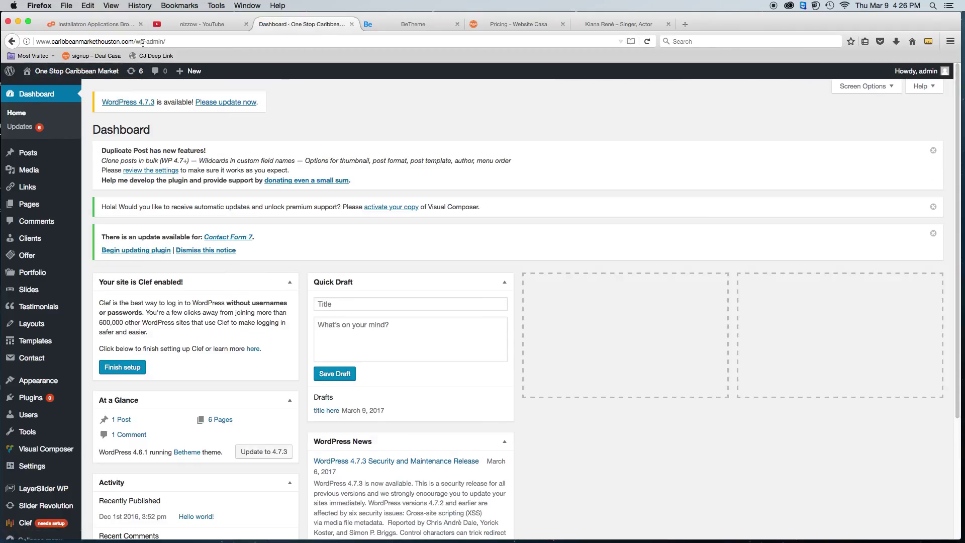
left_click_drag(177, 40, 135, 42)
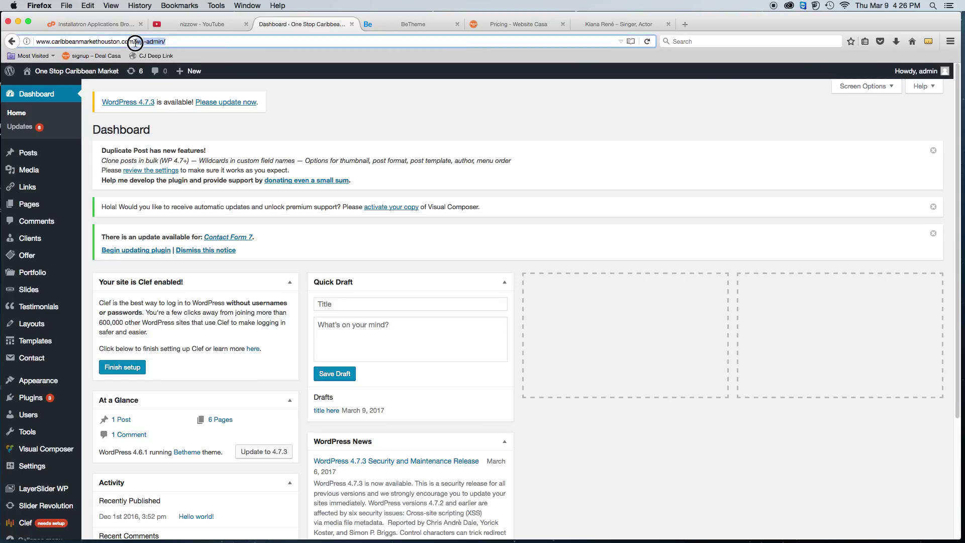
left_click(184, 42)
scroll(153, 187, "down", 5)
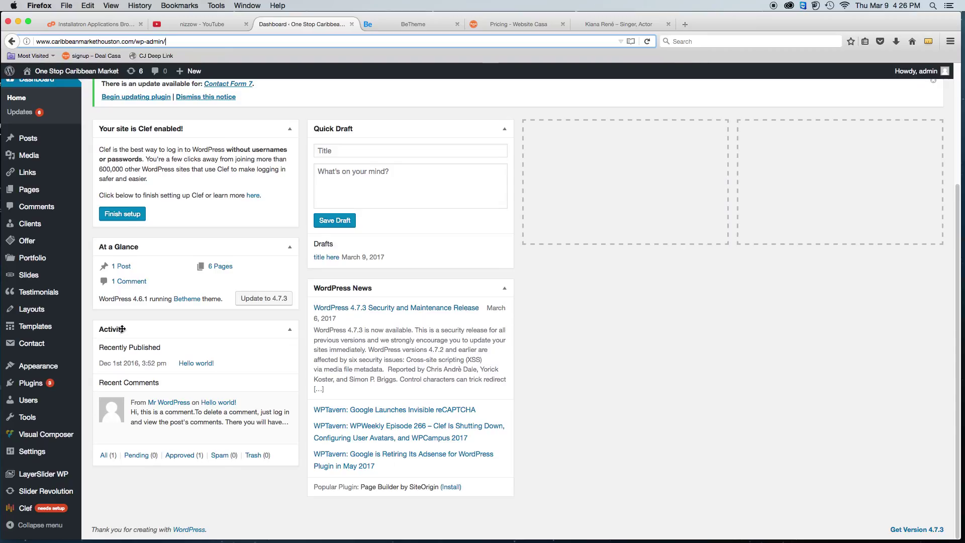
scroll(121, 330, "up", 5)
mouse_move(67, 177)
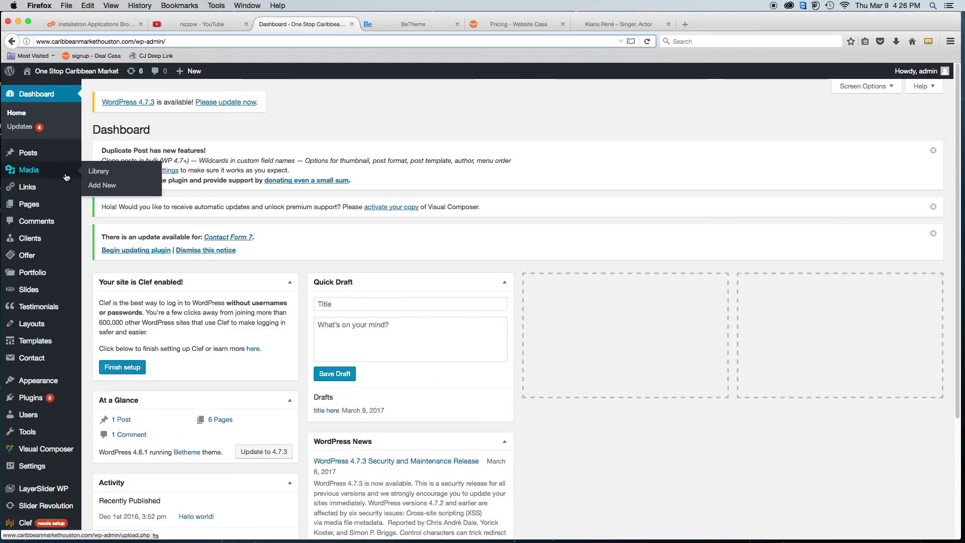
left_click(397, 30)
- Scroll down through the whole grid of BeTheme pre-built demo websites and back up
scroll(561, 255, "down", 4)
scroll(558, 256, "down", 12)
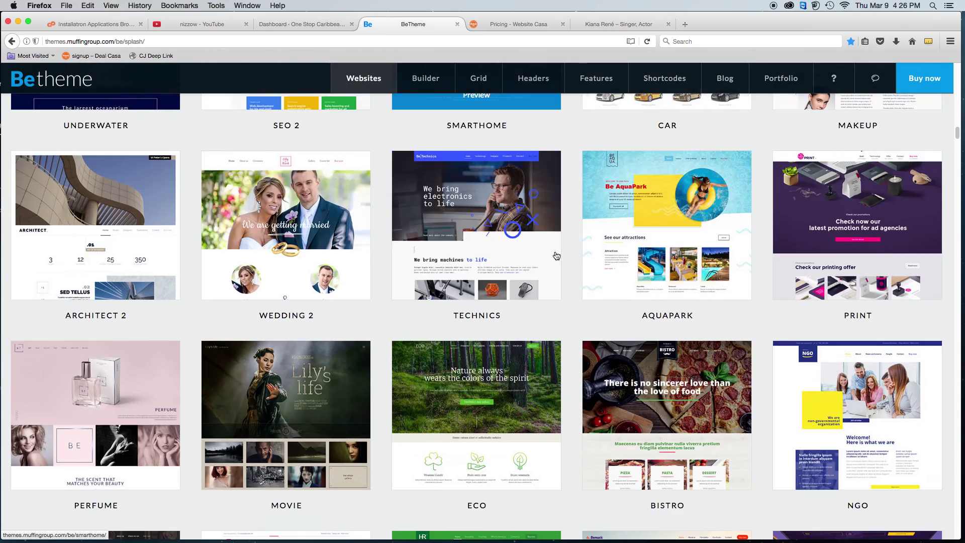
scroll(557, 256, "down", 15)
scroll(557, 255, "down", 10)
scroll(556, 256, "down", 15)
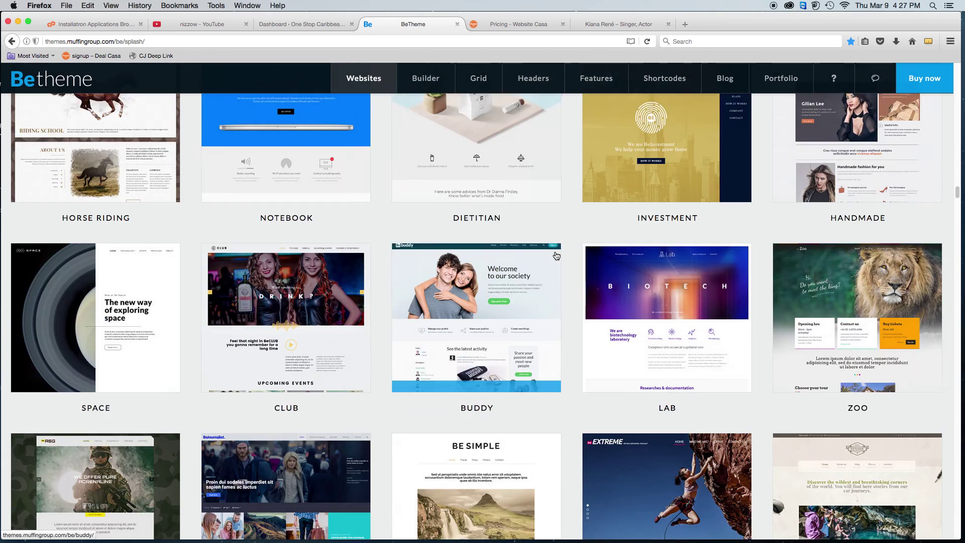
scroll(555, 254, "down", 20)
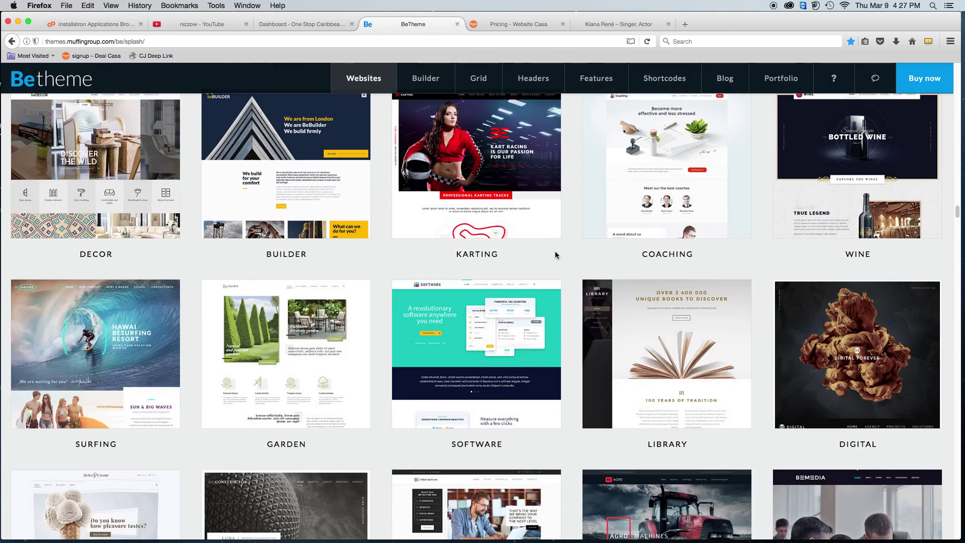
scroll(556, 256, "down", 3)
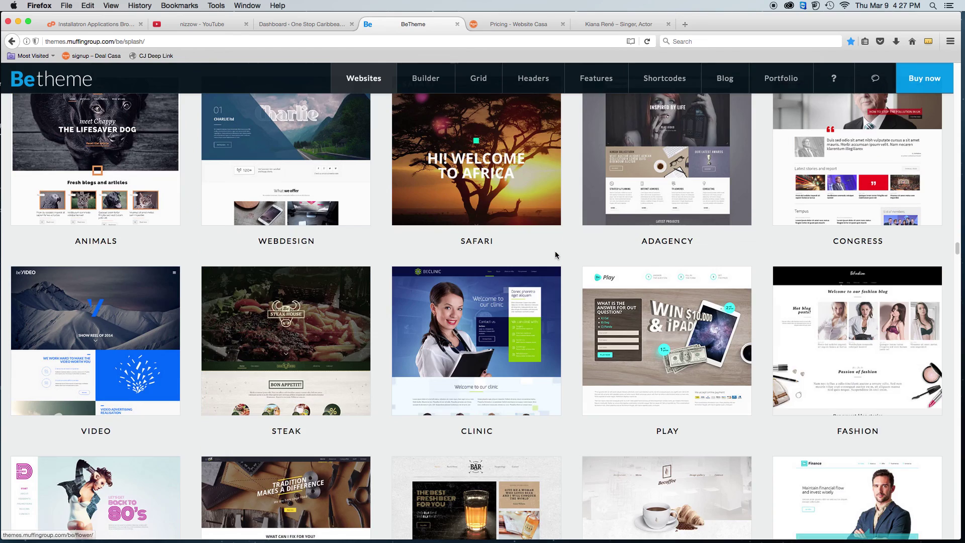
scroll(555, 256, "down", 20)
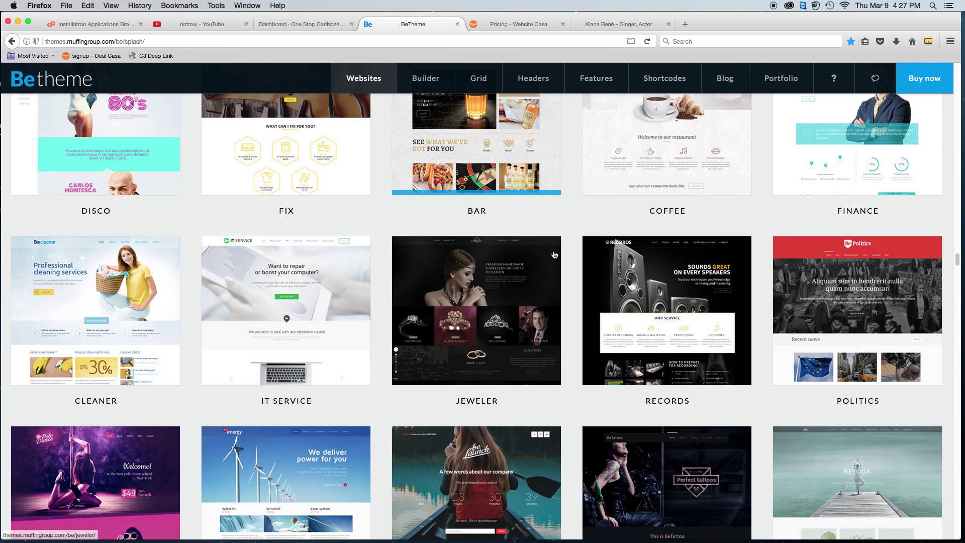
scroll(554, 256, "down", 12)
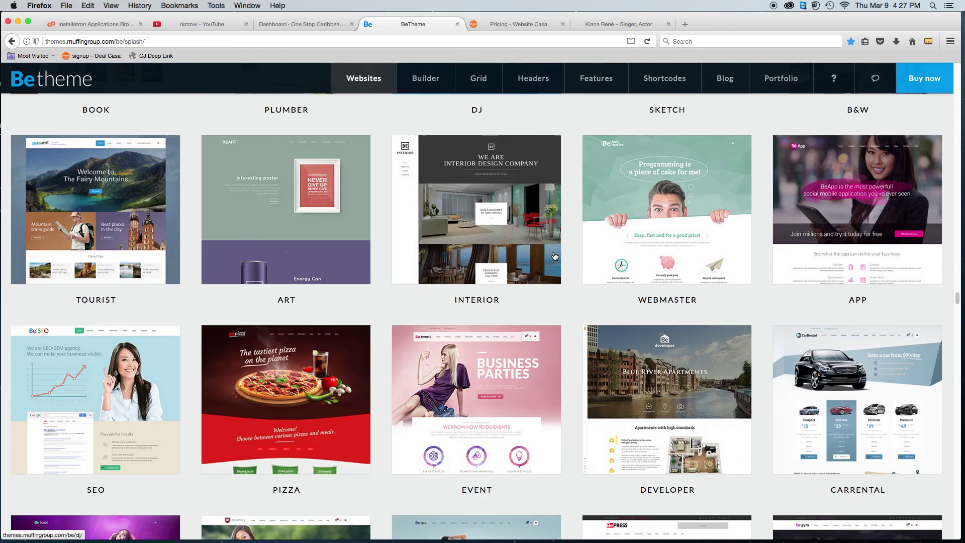
scroll(555, 256, "down", 20)
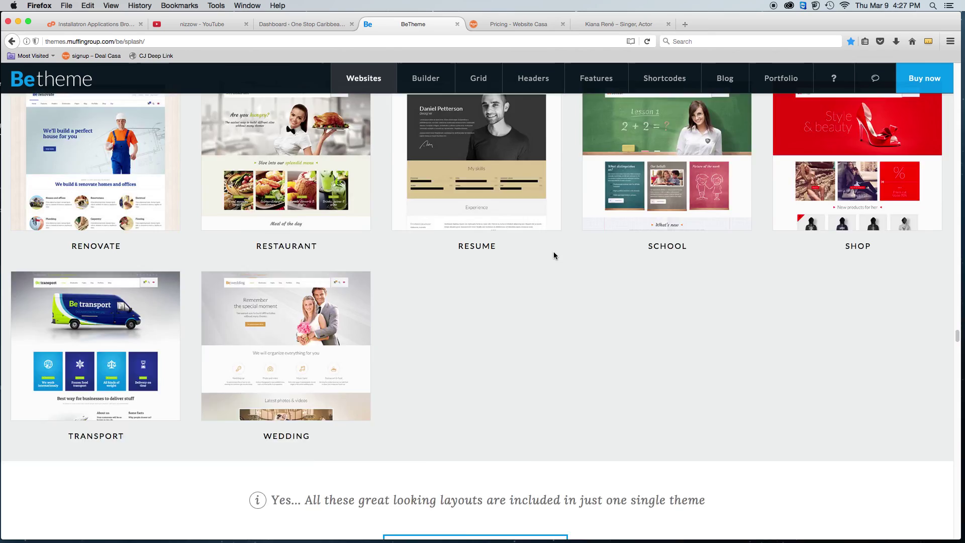
scroll(553, 252, "up", 15)
scroll(555, 256, "up", 15)
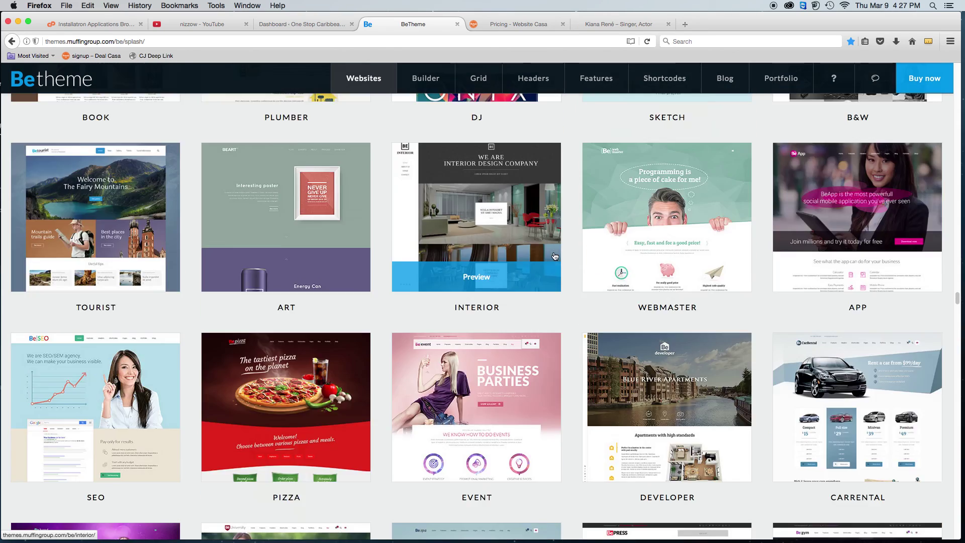
scroll(555, 256, "up", 20)
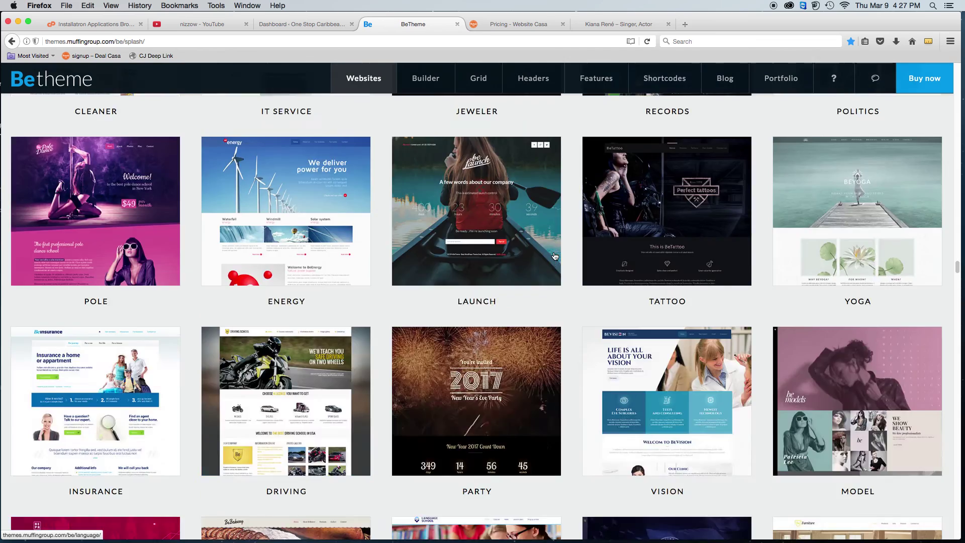
scroll(555, 256, "up", 20)
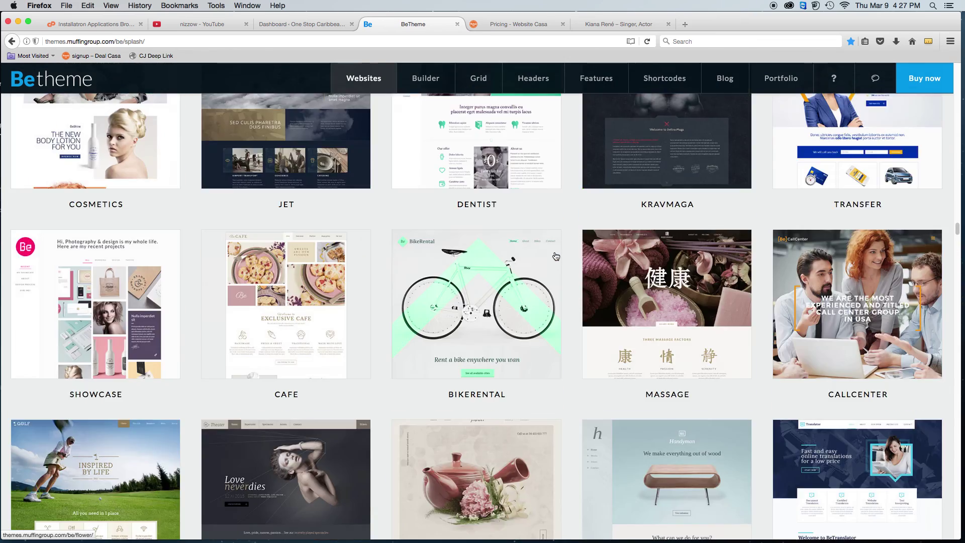
scroll(555, 254, "up", 20)
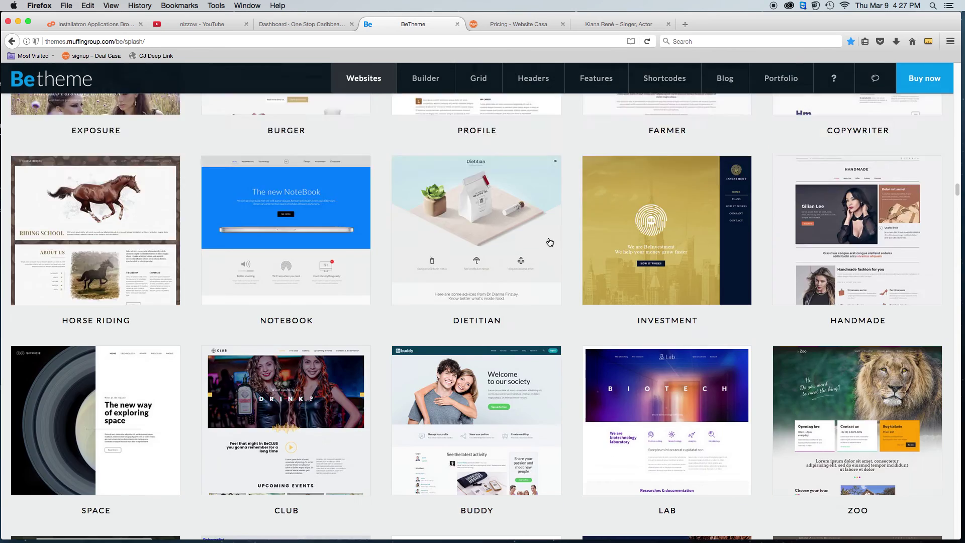
scroll(549, 241, "up", 20)
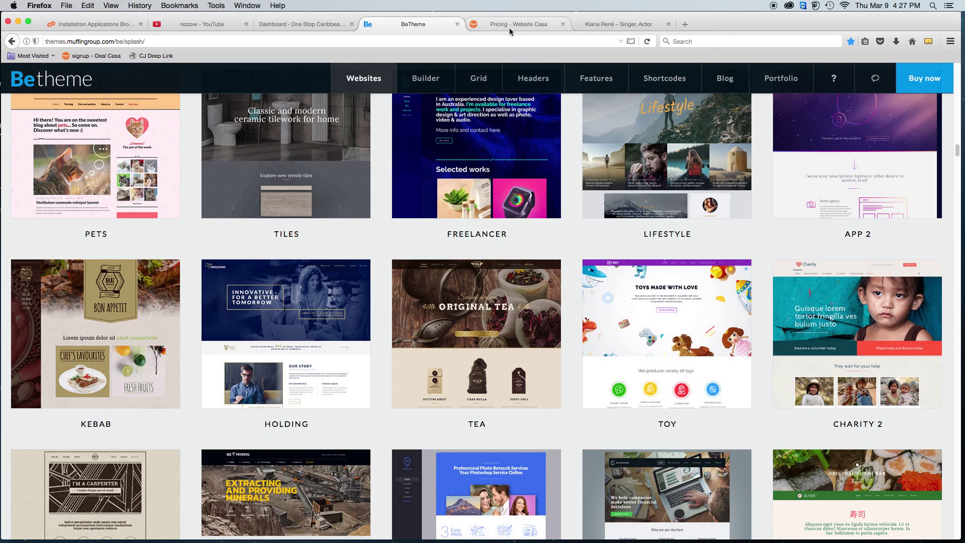
- Show the singer's example website, return to the gallery, and open the BeTheme purchase listing
left_click(612, 28)
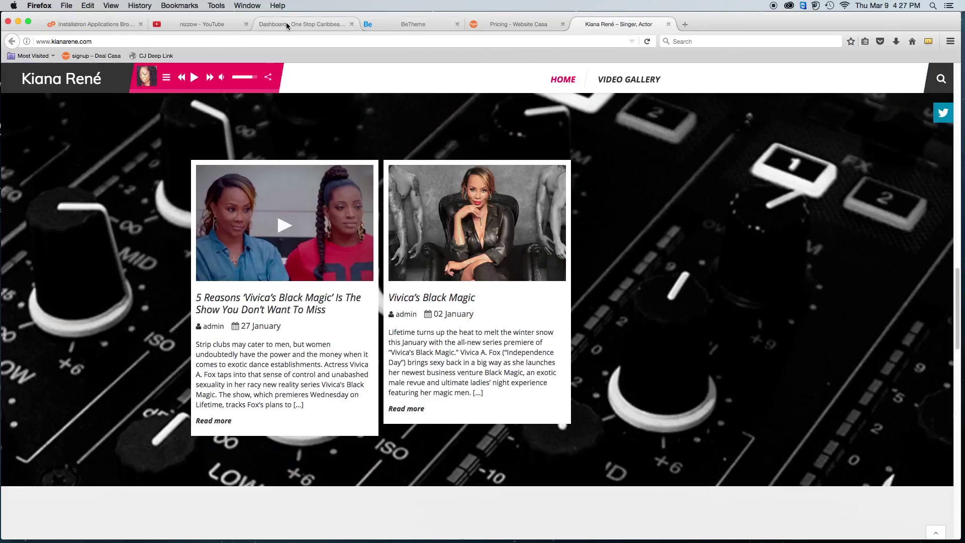
left_click(412, 26)
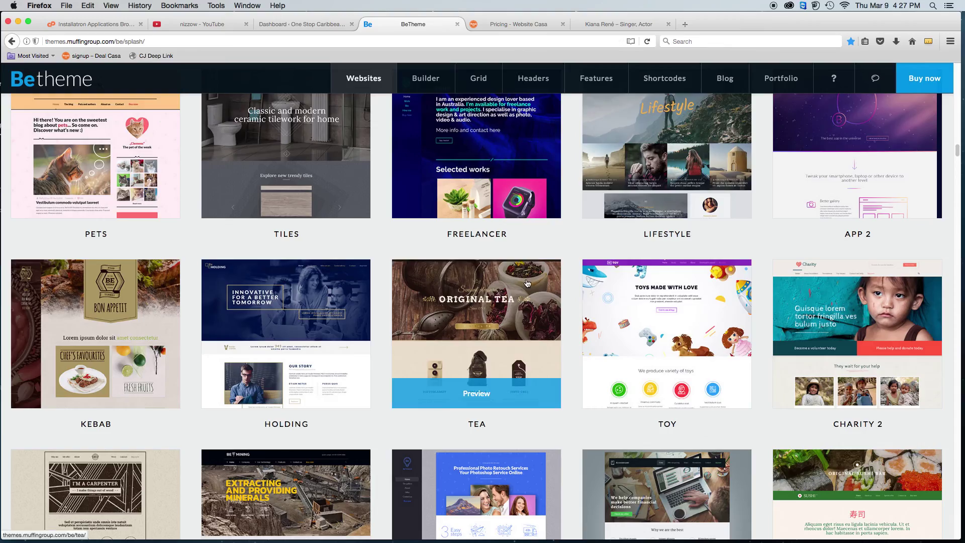
scroll(527, 283, "down", 10)
scroll(526, 283, "up", 15)
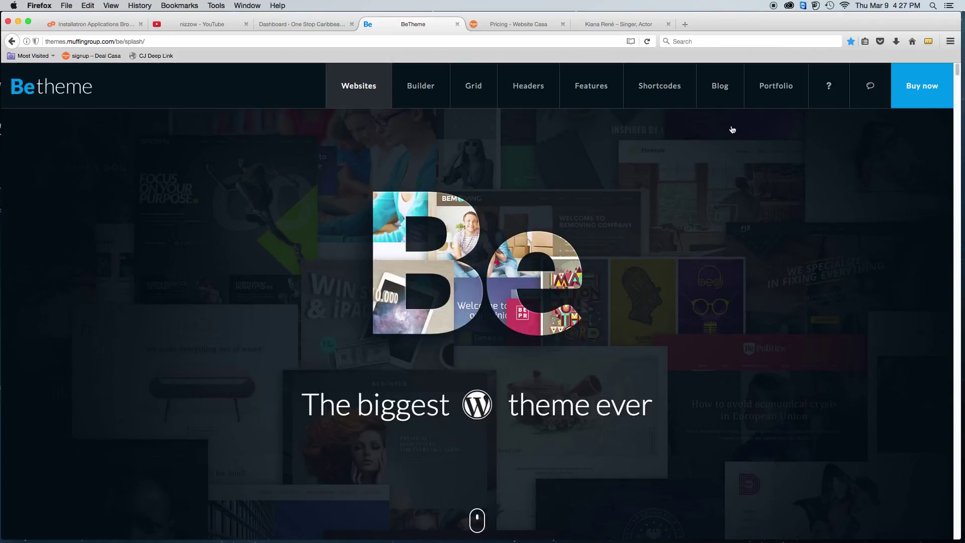
left_click(916, 91)
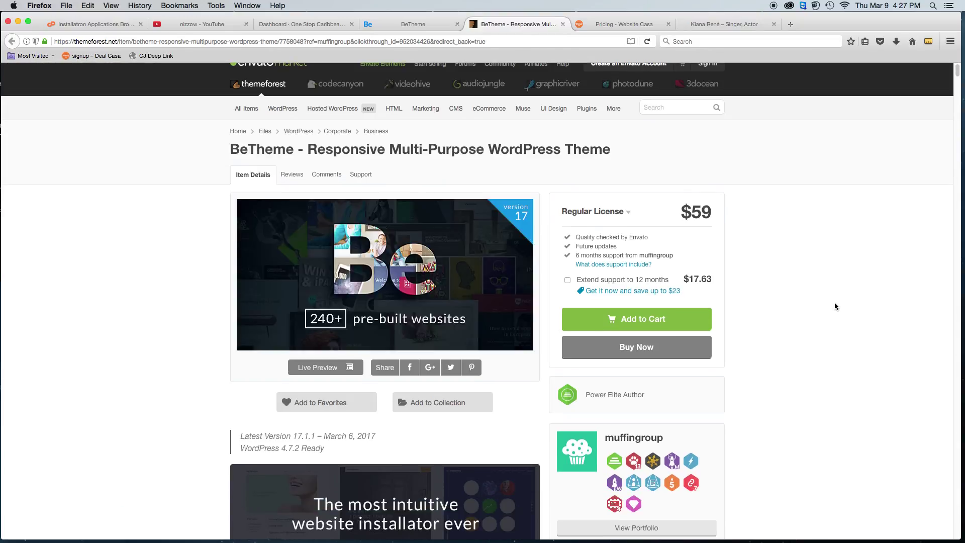
- Highlight the $59 Regular License price on ThemeForest, review details, then open Website Casa pricing
scroll(843, 308, "down", 2)
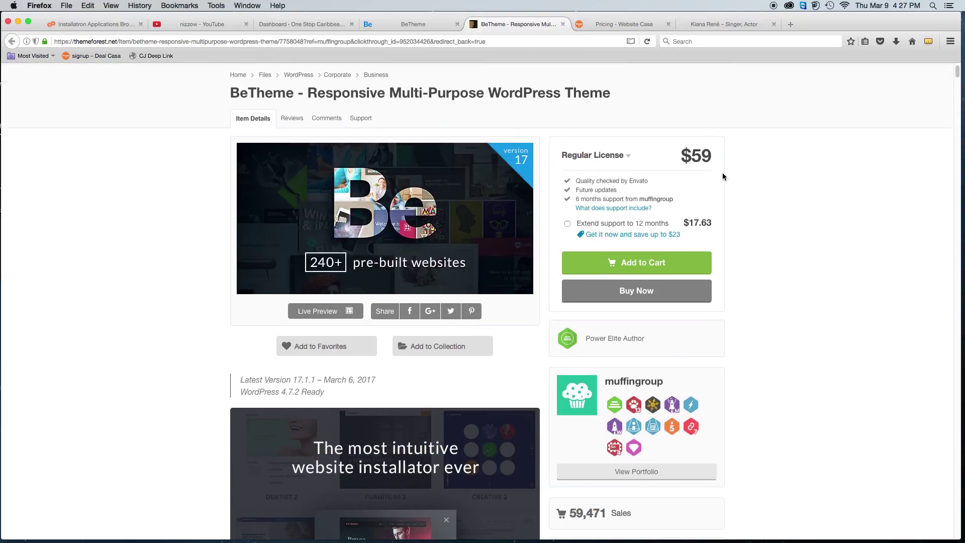
left_click_drag(719, 158, 676, 154)
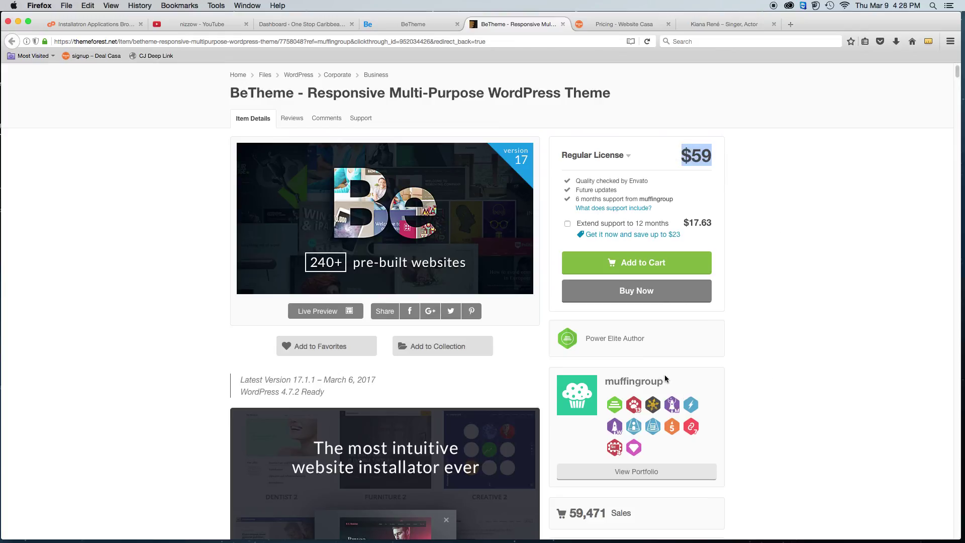
scroll(784, 379, "down", 9)
scroll(789, 375, "down", 3)
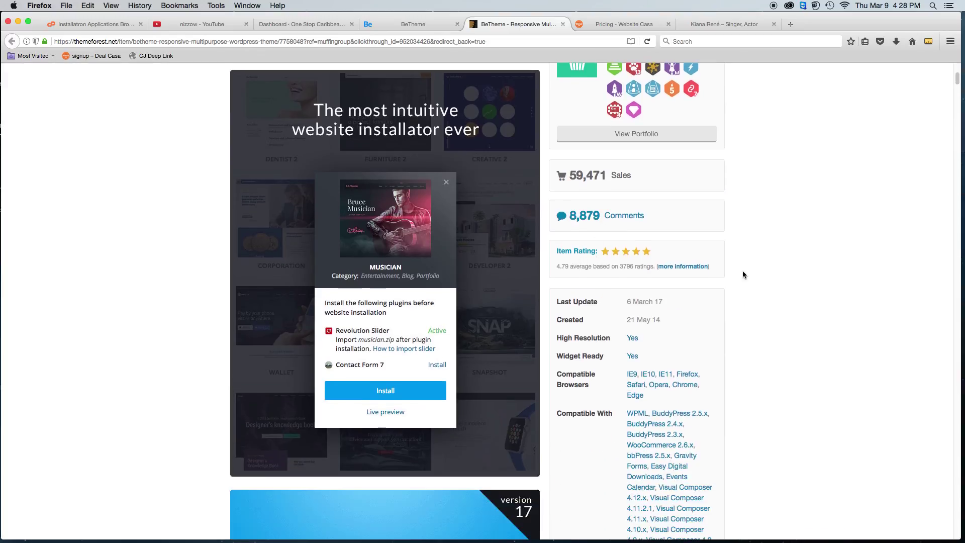
scroll(743, 274, "up", 10)
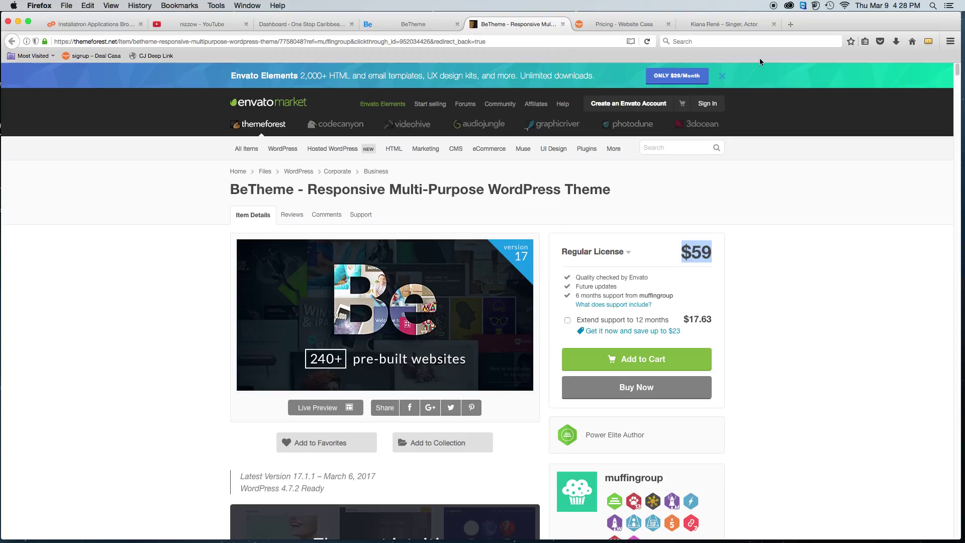
left_click(622, 26)
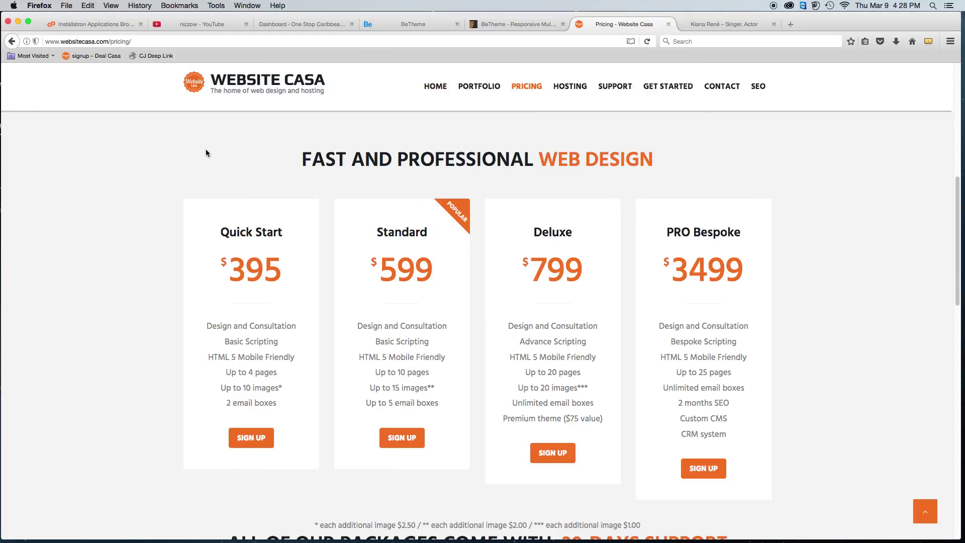
- Highlight the Quick Start $395 and PRO Bespoke $3499 package prices
left_click_drag(300, 267, 214, 255)
left_click_drag(744, 275, 665, 269)
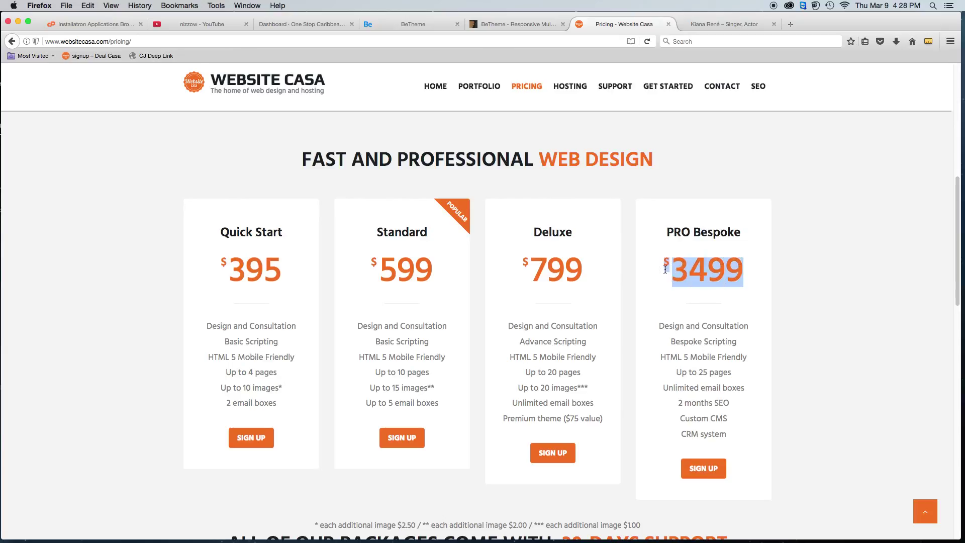